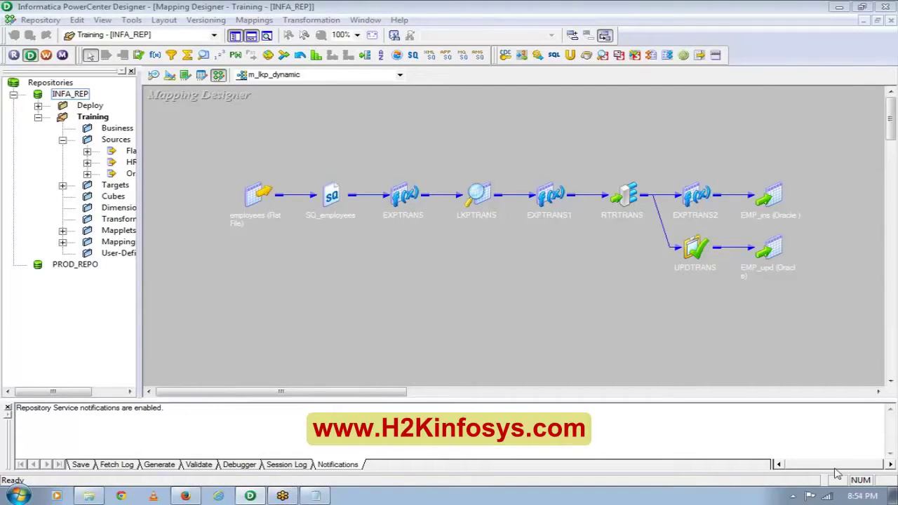
Switch to File Explorer and open the Srcfiles folder on Local Disk (C:)
click(890, 496)
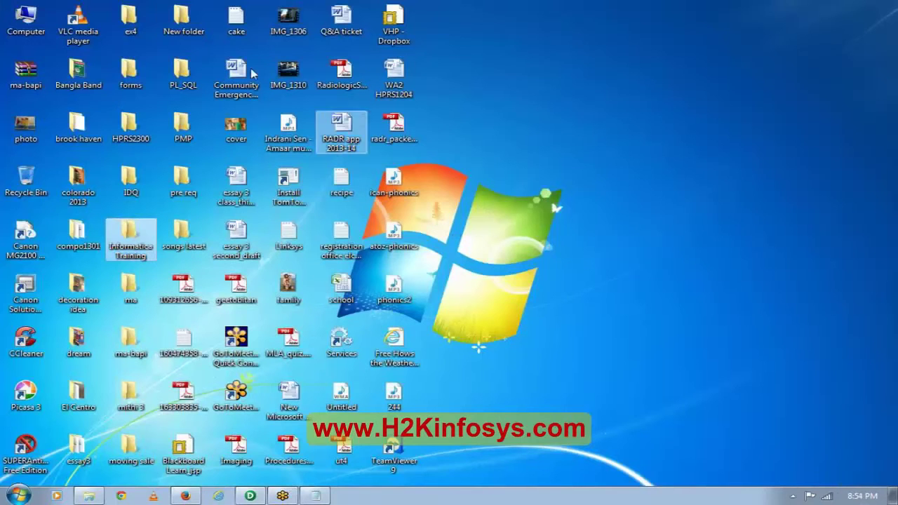
double_click(26, 21)
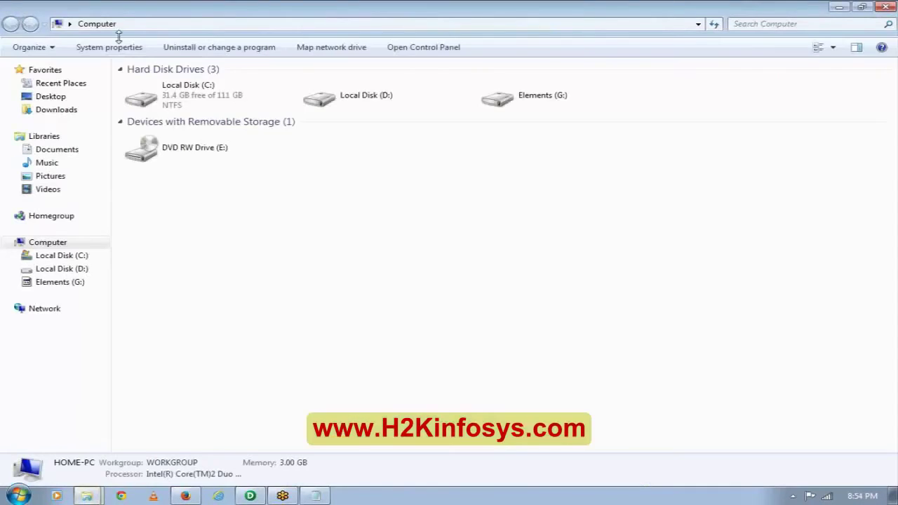
click(221, 107)
double_click(220, 107)
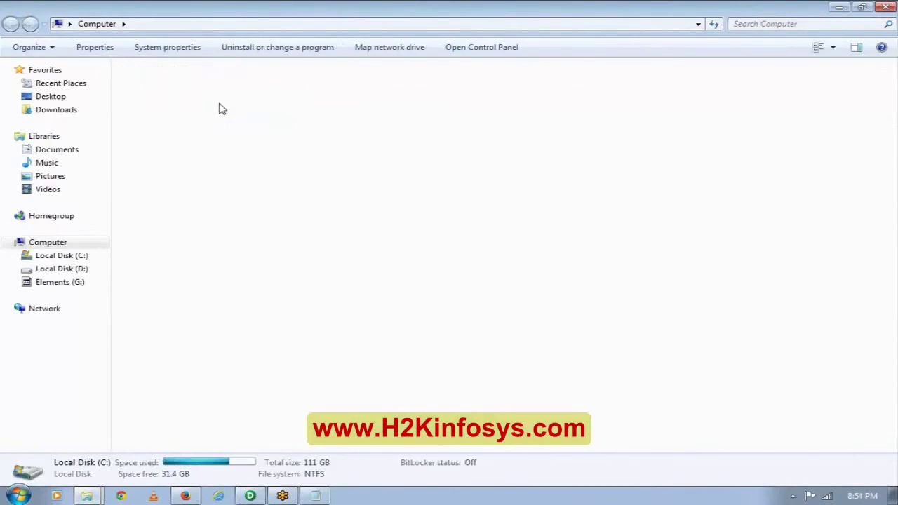
click(151, 189)
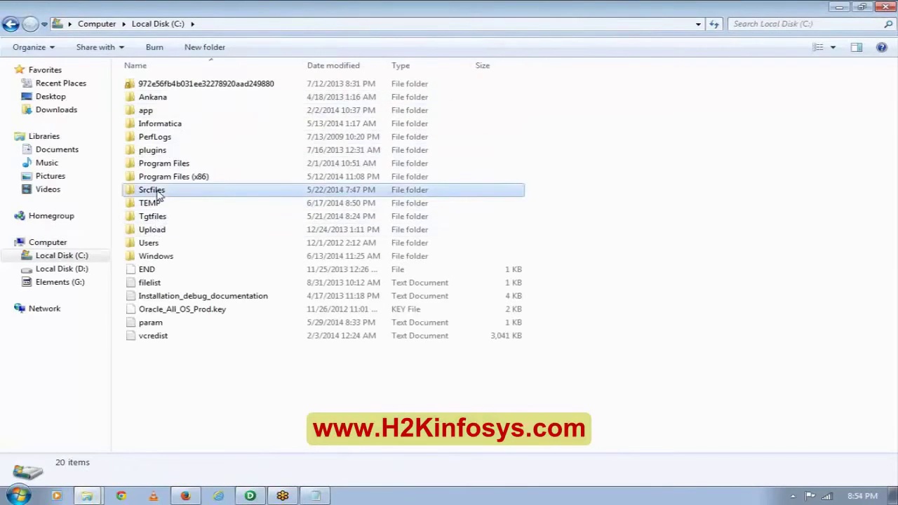
double_click(152, 190)
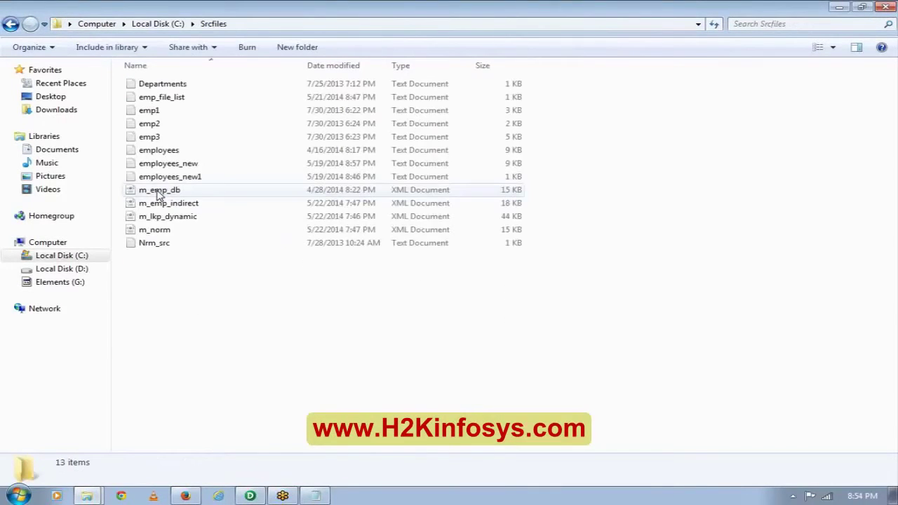
View the contents of the employees text file in WordPad and close it
right_click(194, 153)
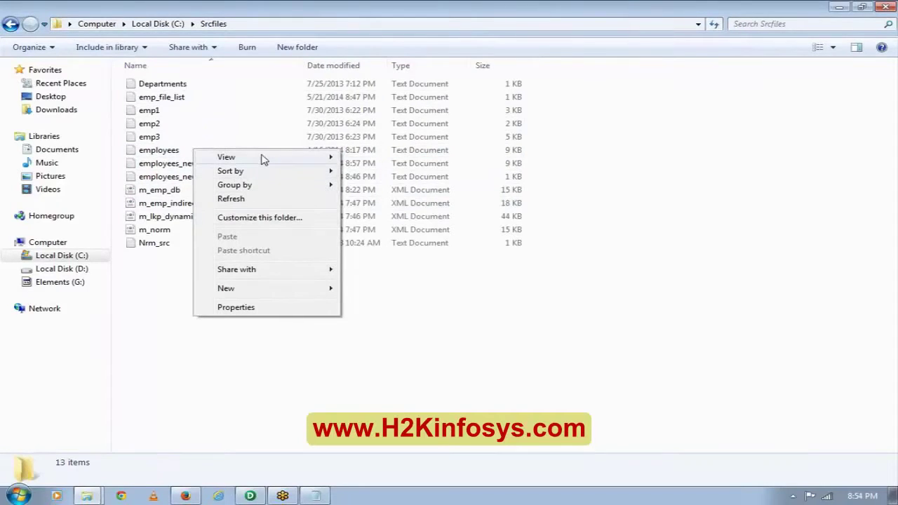
click(373, 311)
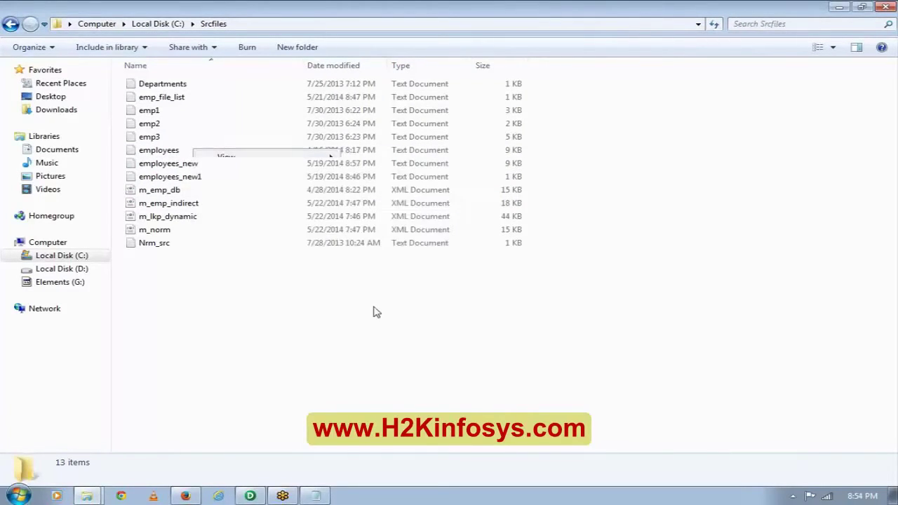
double_click(193, 152)
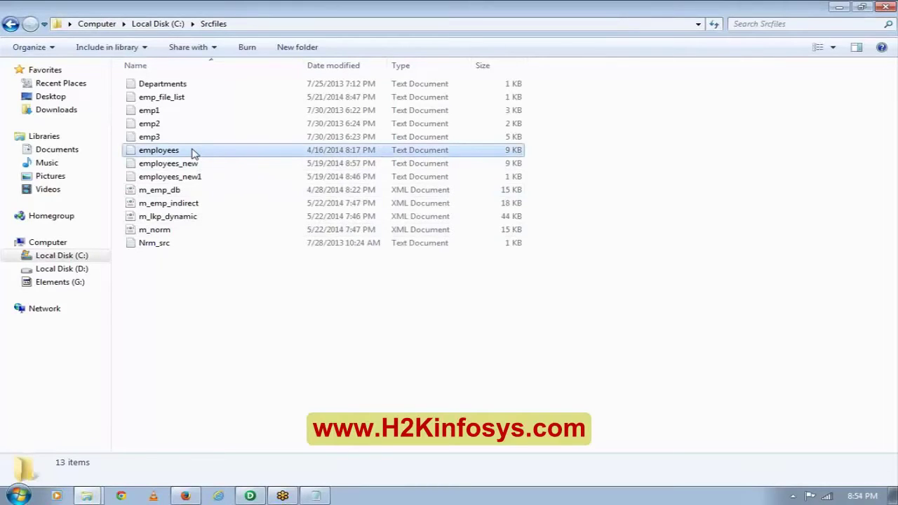
right_click(195, 153)
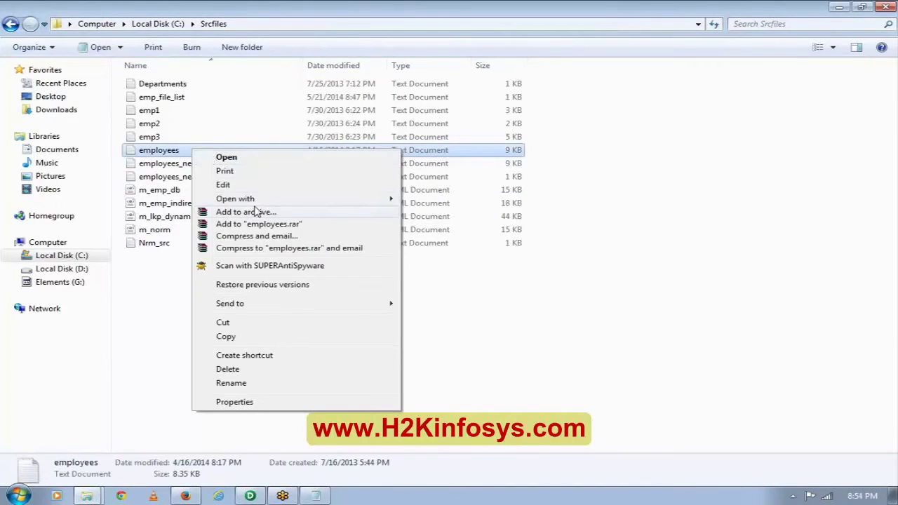
mouse_move(261, 201)
click(445, 212)
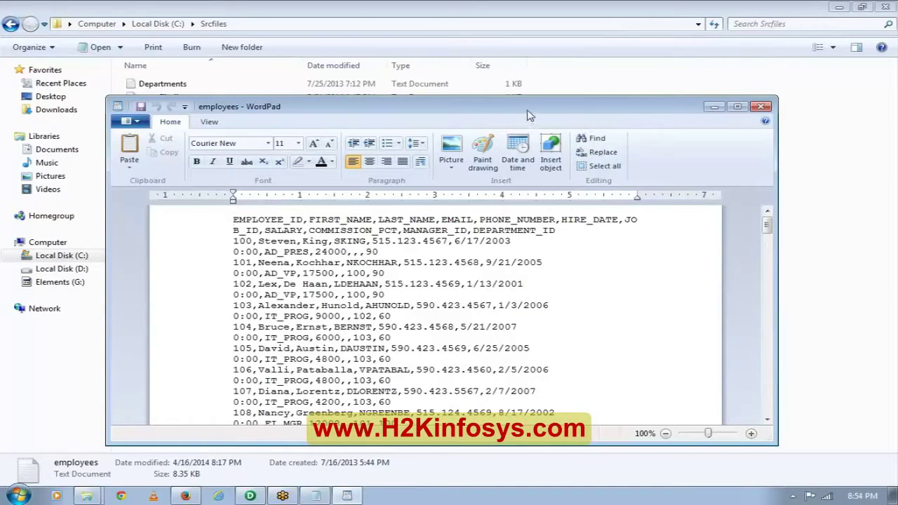
drag(496, 102, 381, 78)
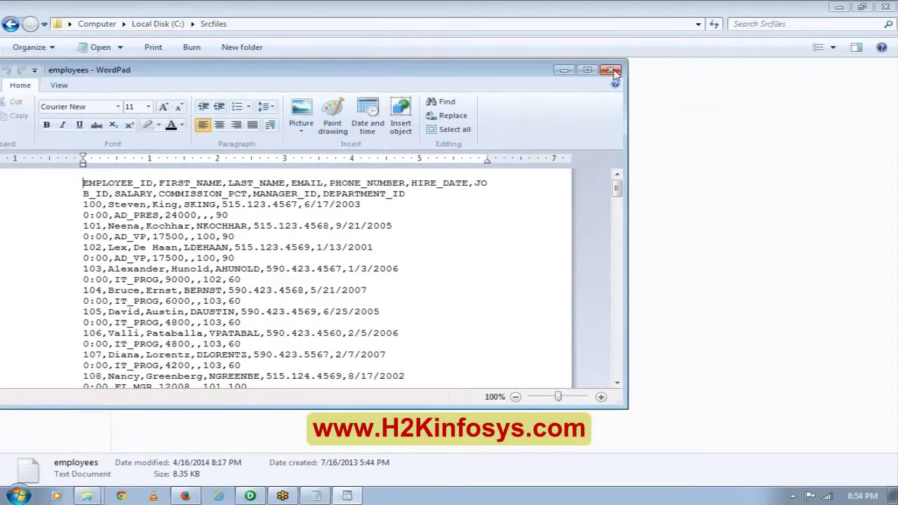
click(614, 70)
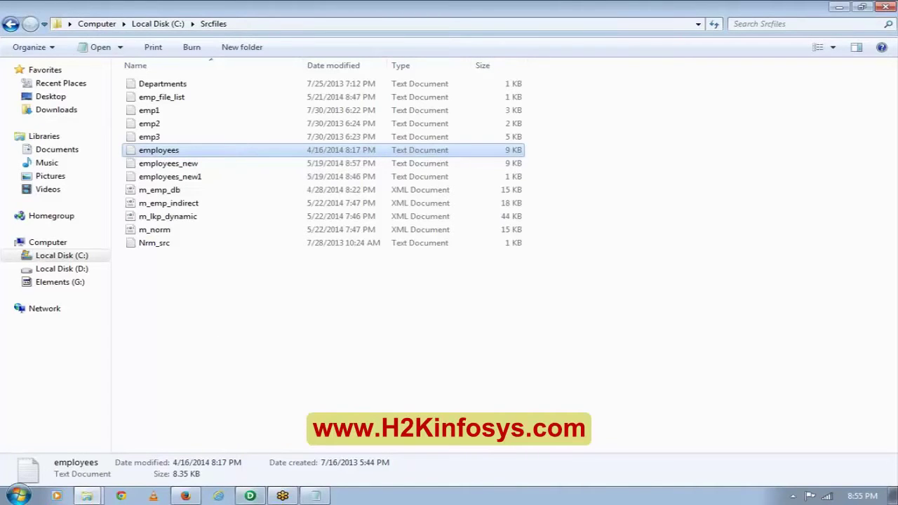
Switch to Informatica PowerCenter Designer, open the Source Analyzer and clear its workspace
click(247, 496)
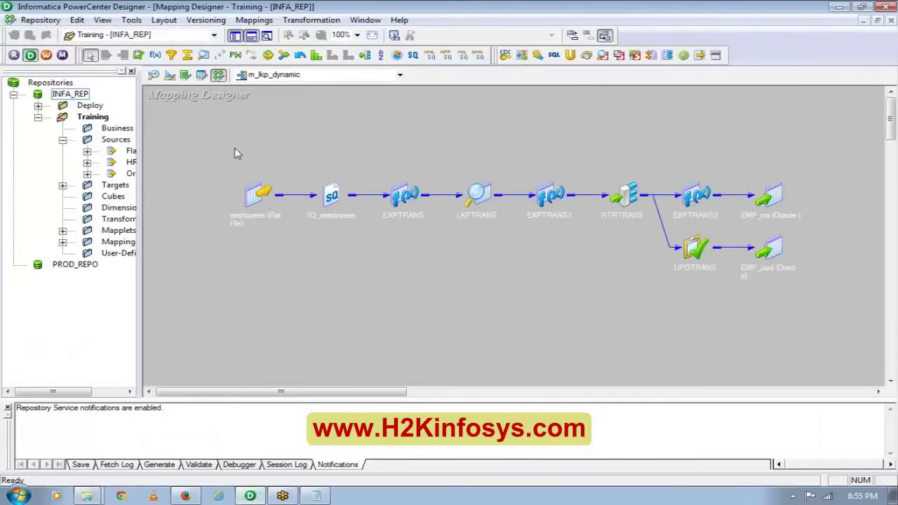
click(153, 75)
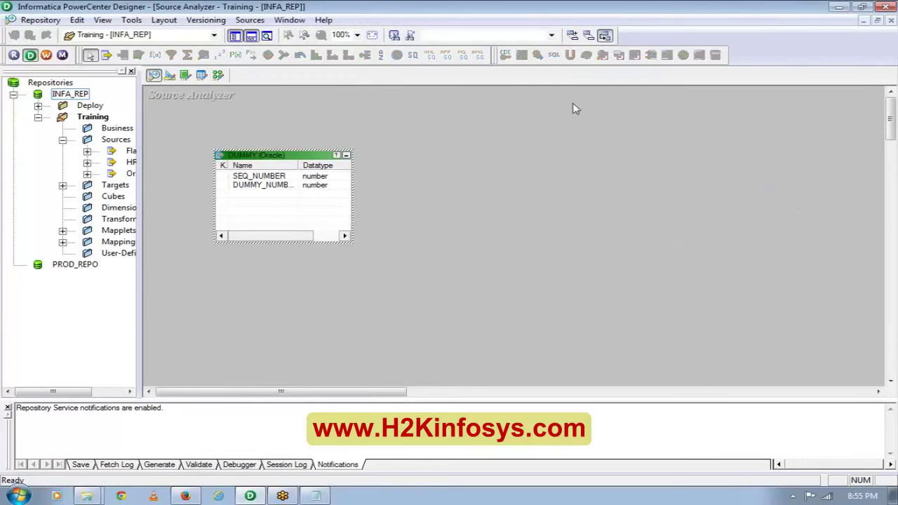
right_click(442, 118)
click(476, 134)
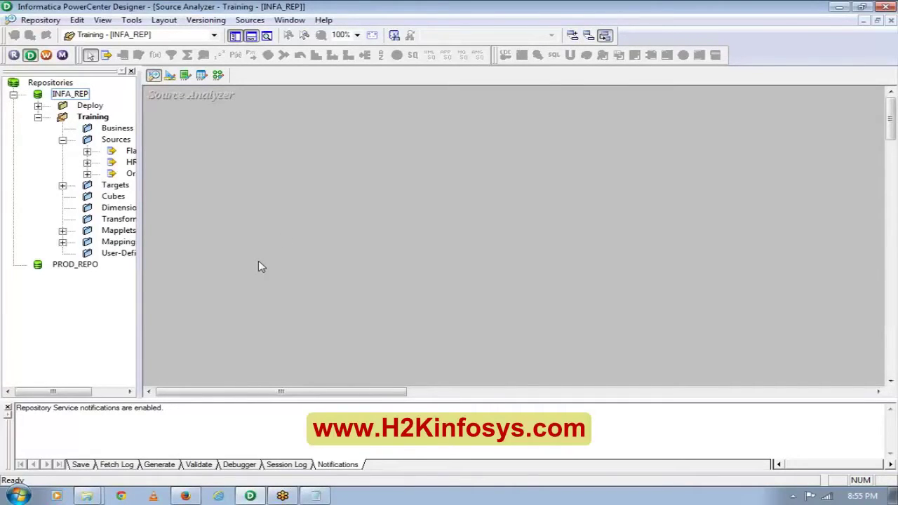
Start importing a source from a flat file and browse to the C:\Srcfiles folder
click(251, 19)
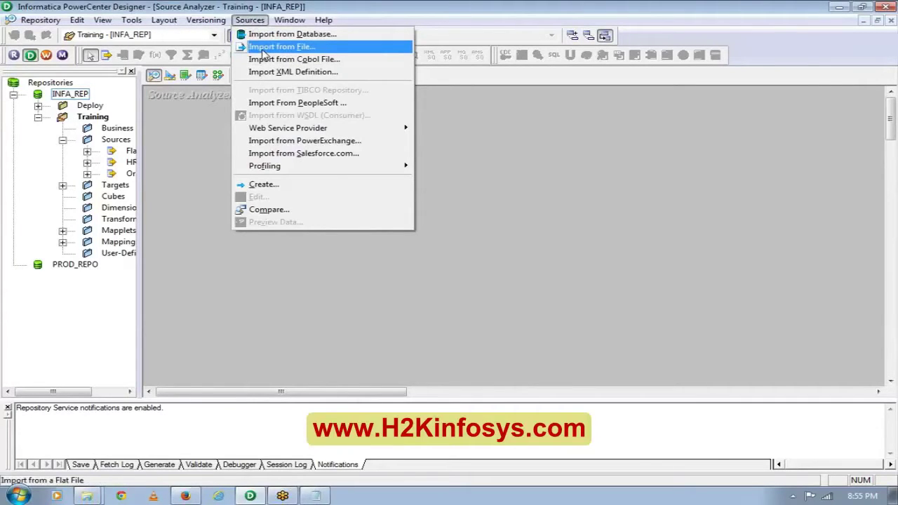
click(265, 48)
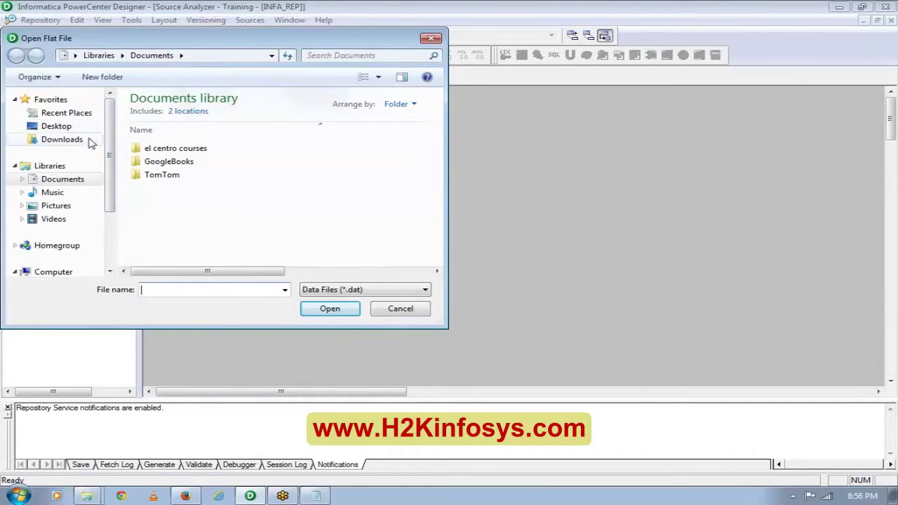
click(41, 273)
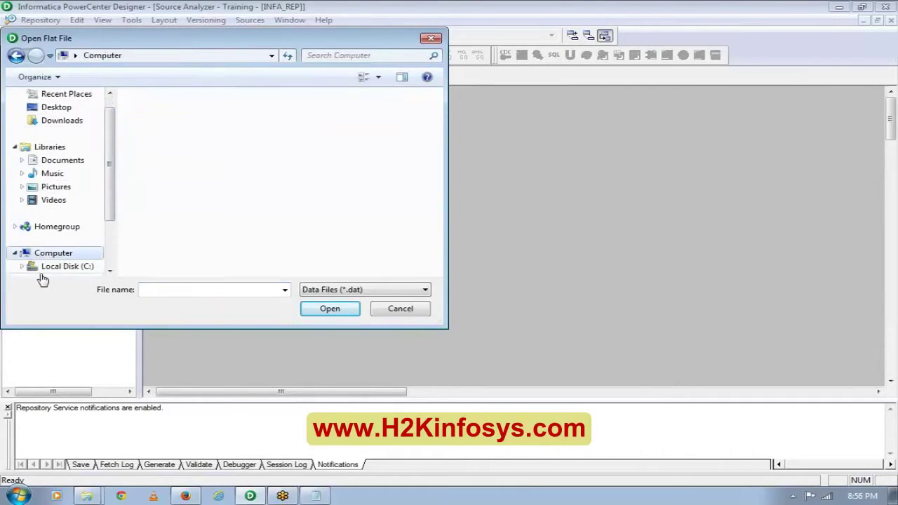
double_click(197, 140)
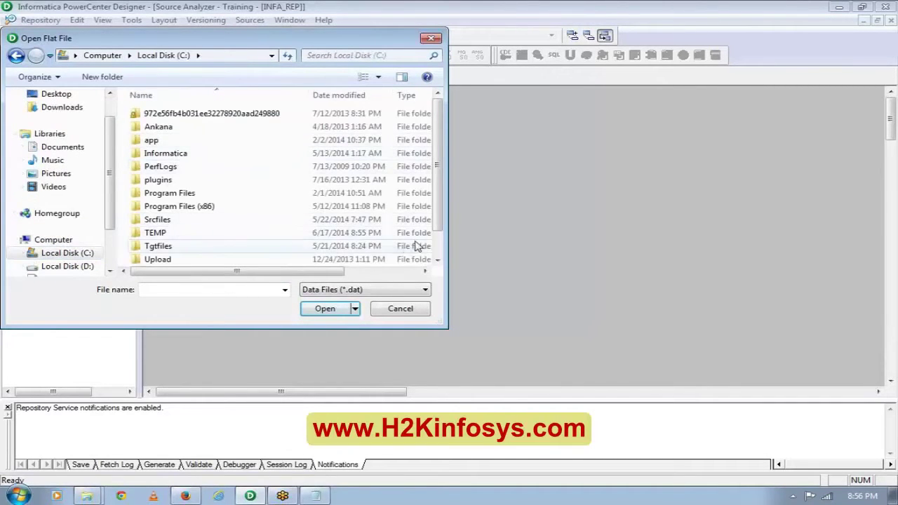
scroll(436, 251, down, 1)
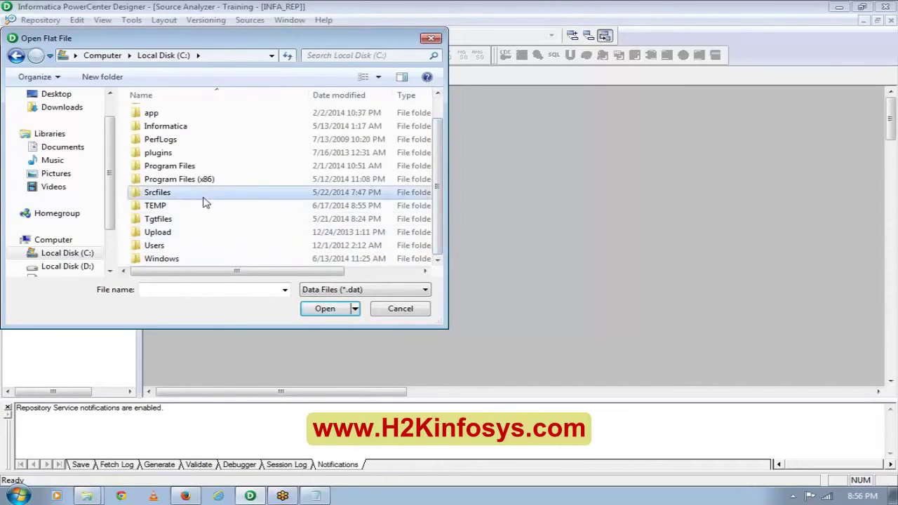
double_click(157, 192)
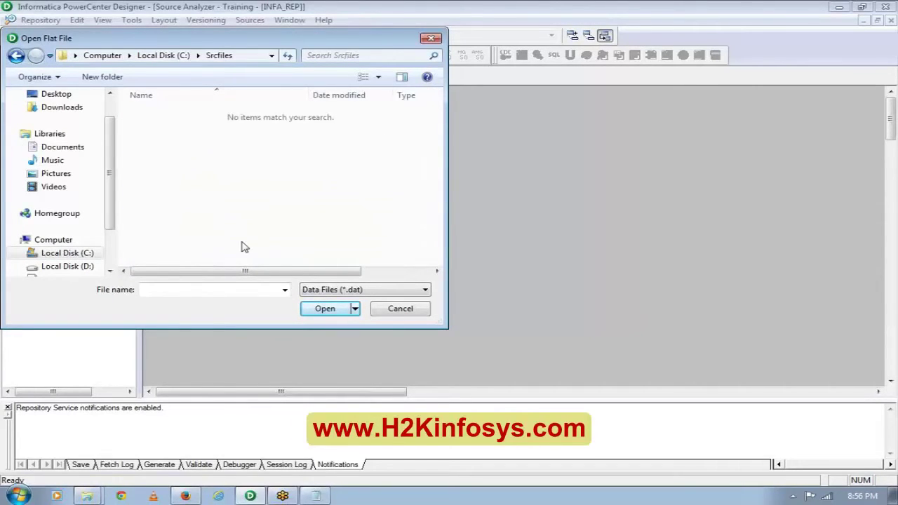
Show all file types and open the employees file for the flat file import
click(313, 290)
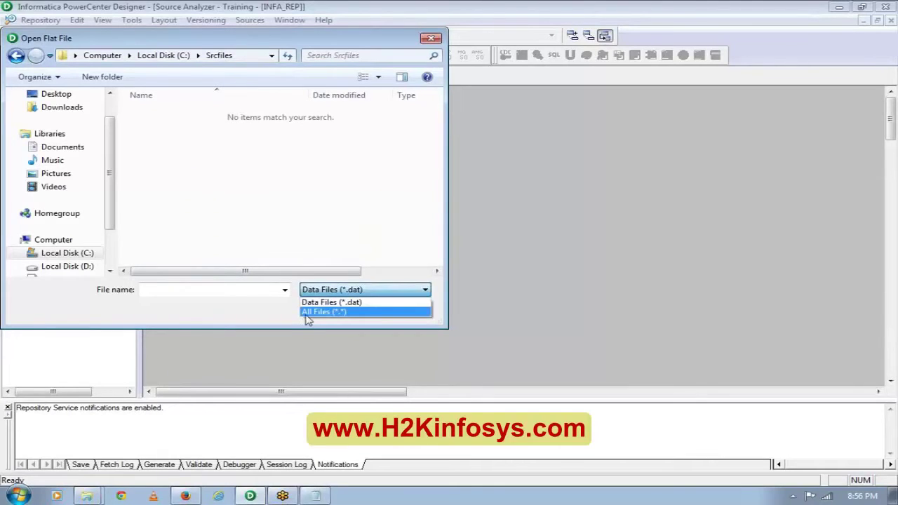
click(307, 314)
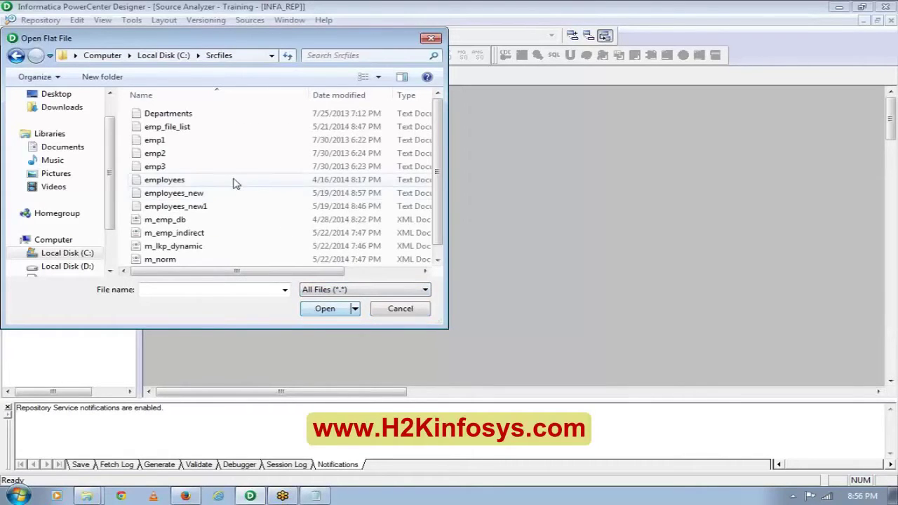
double_click(207, 182)
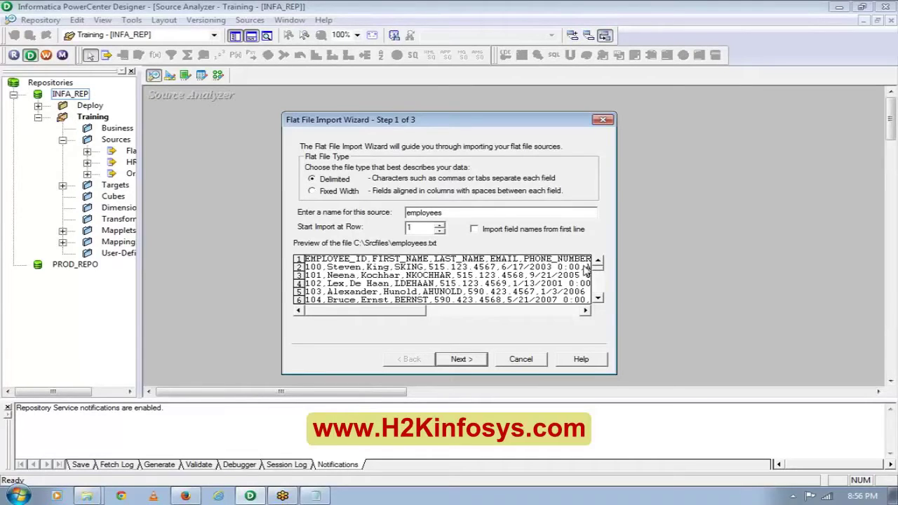
Set the delimited import to take field names from the first line and advance to the delimiter settings
click(476, 230)
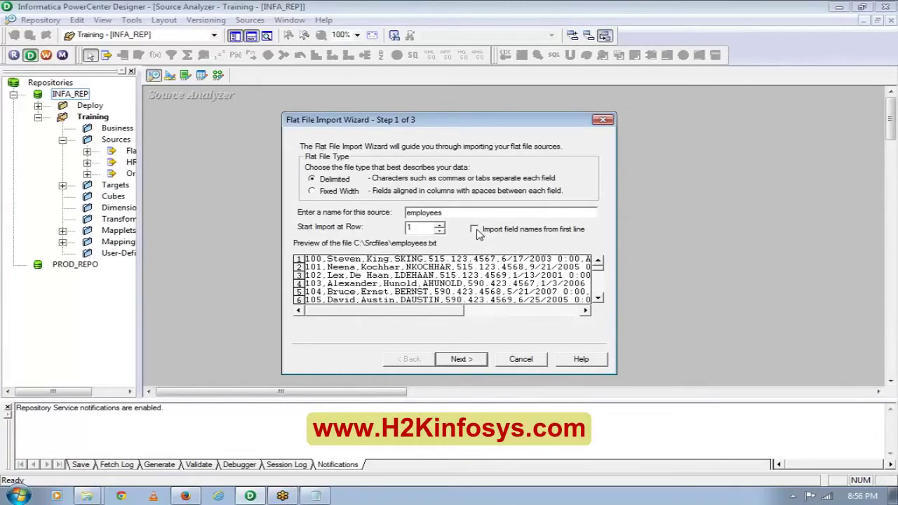
click(476, 232)
click(472, 363)
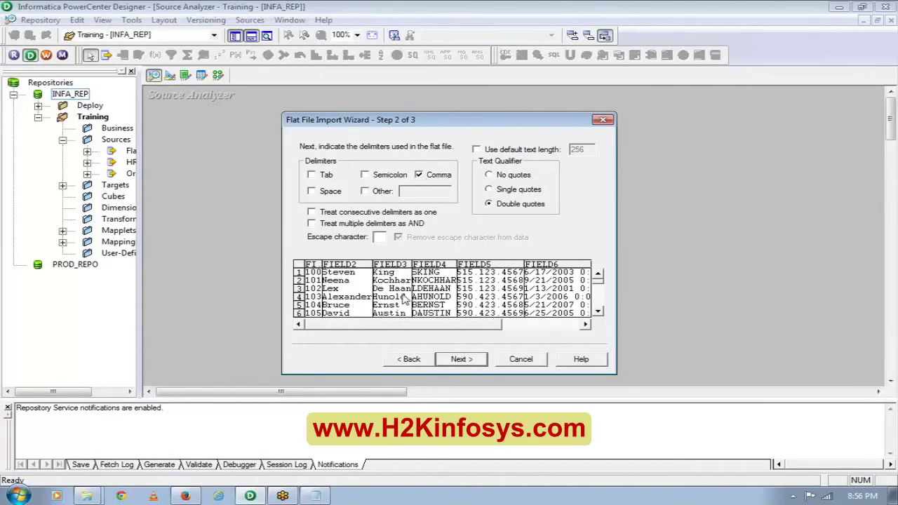
Switch to the Srcfiles folder, open the employees file in Notepad and maximize its window
click(87, 496)
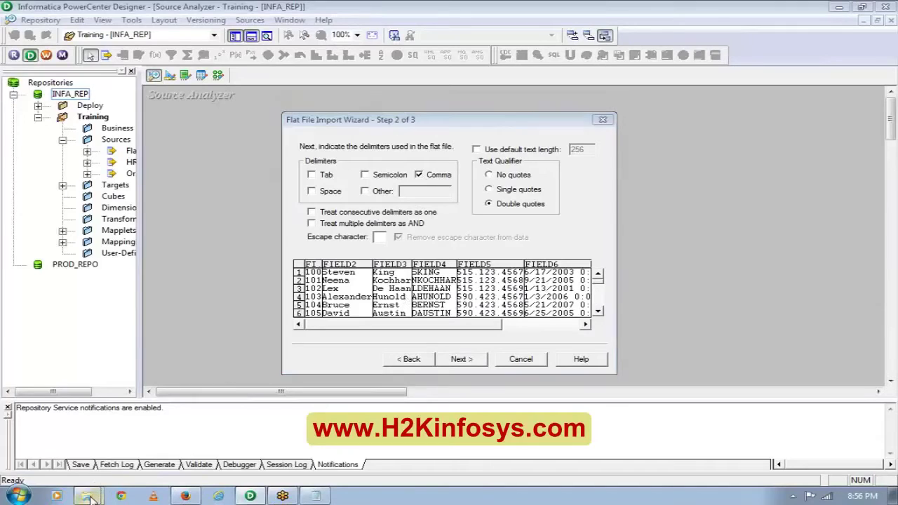
click(62, 470)
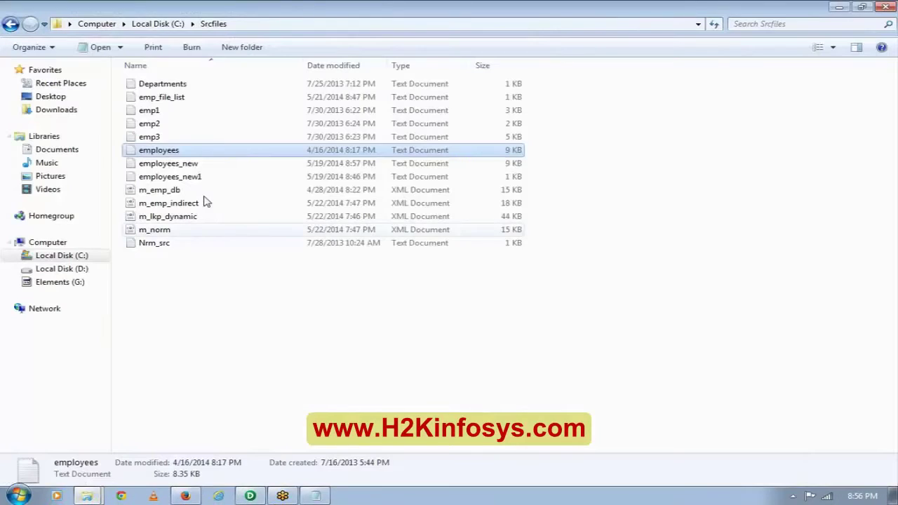
double_click(208, 151)
right_click(208, 152)
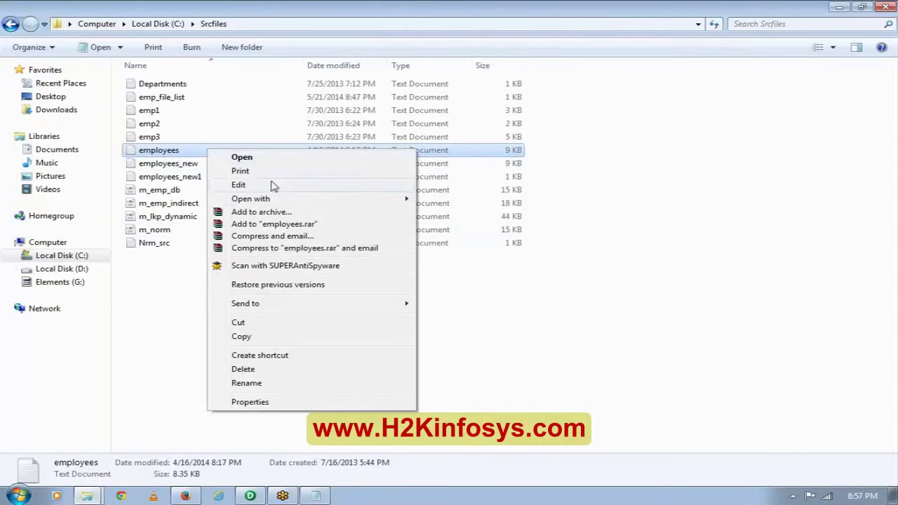
mouse_move(282, 199)
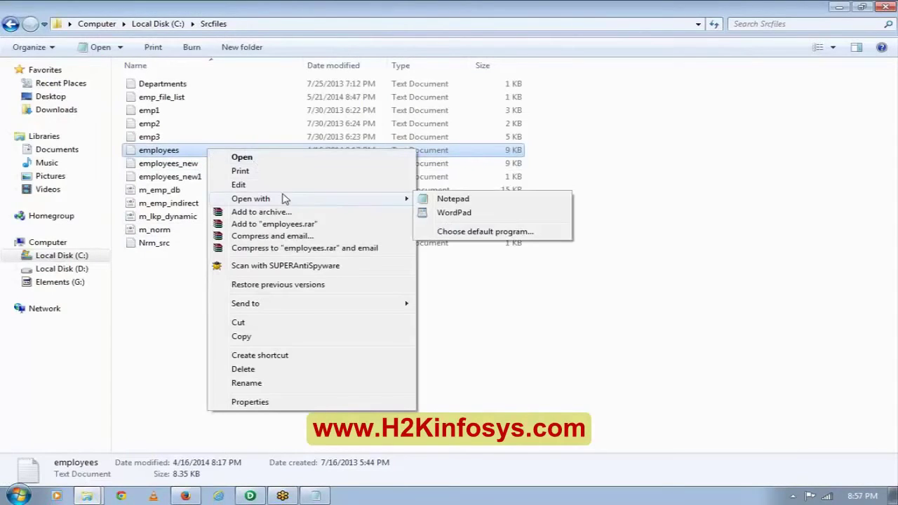
click(439, 201)
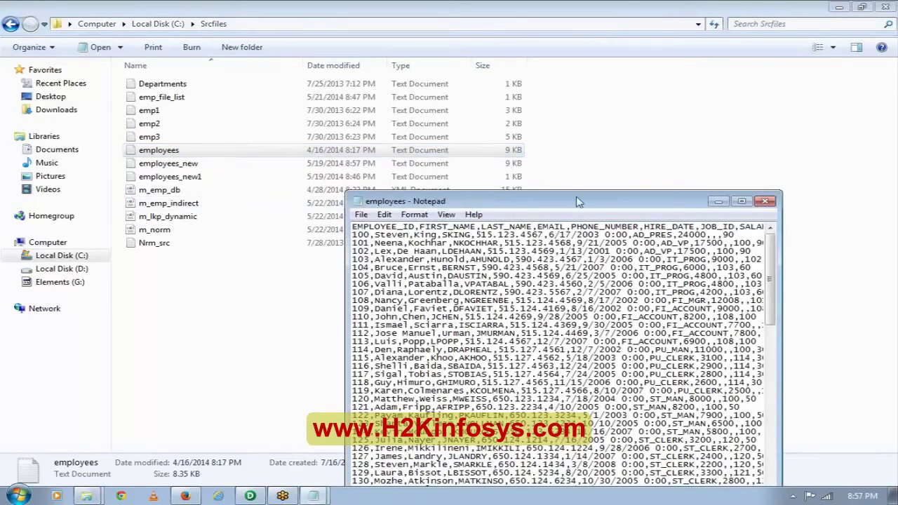
click(746, 202)
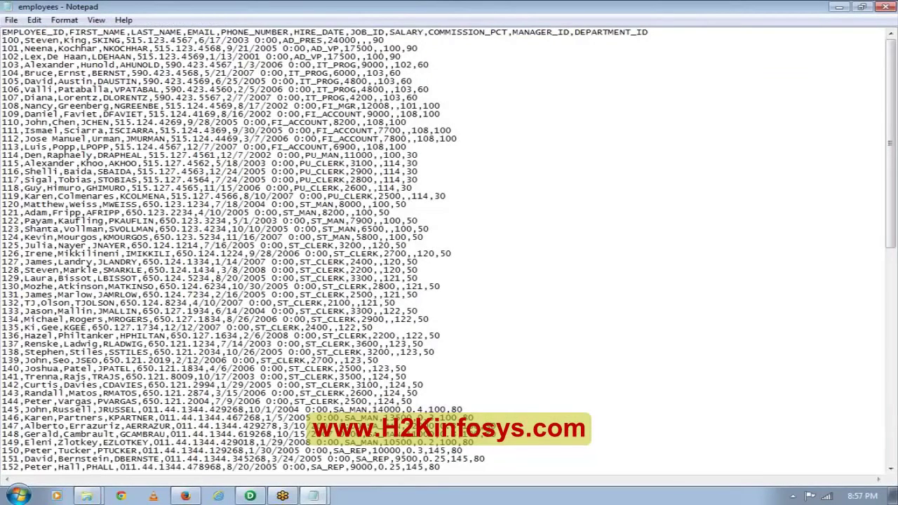
Examine the comma-separated fields by highlighting through the first two employee records, and return to the import wizard in PowerCenter Designer
click(2, 40)
key(shift+Right)
key(shift+Right)
key(shift+Right)
key(shift+Right)
key(shift+Right)
key(shift+Right)
key(shift+Right)
key(shift+Right)
key(shift+Right)
key(shift+Right)
key(shift+Right)
key(shift+Right)
key(shift+Right)
key(shift+Up)
key(shift+Down)
key(shift+Right)
key(shift+Right)
key(shift+Right)
key(shift+Right)
key(shift+Right)
key(shift+Right)
key(shift+Right)
key(shift+Right)
key(shift+Right)
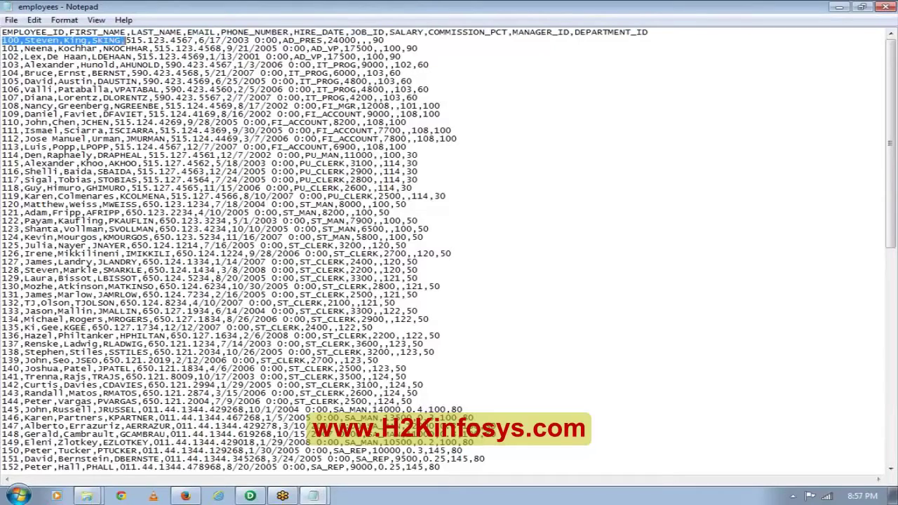
key(shift+Down)
key(shift+Right)
key(shift+Right)
key(shift+Right)
key(shift+Right)
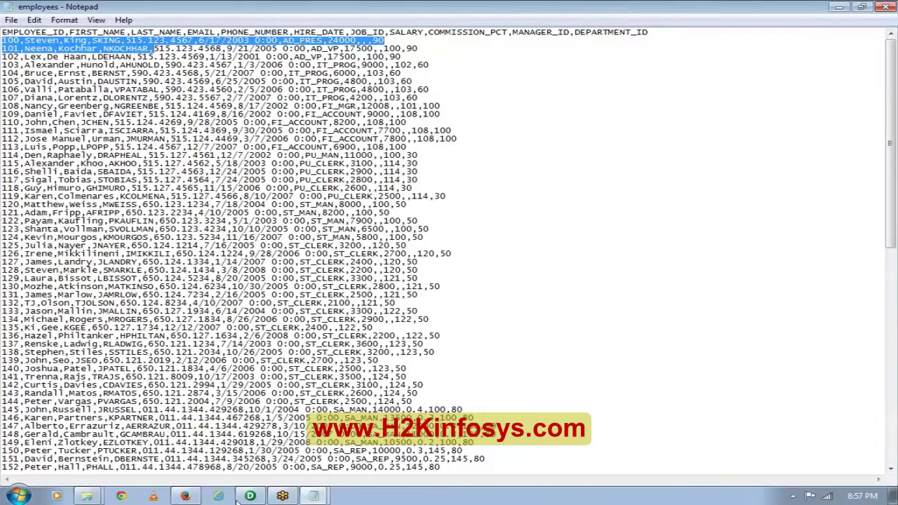
click(249, 496)
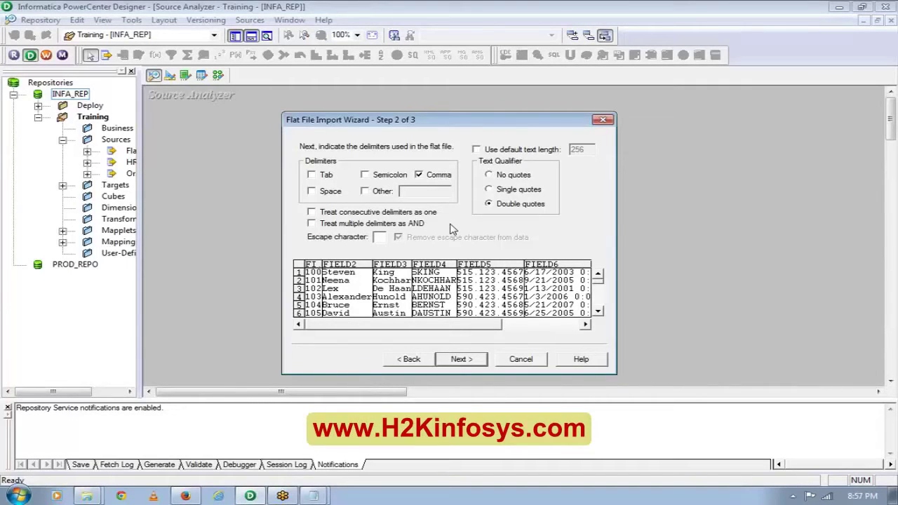
Finish the flat file import with comma delimiters and double quotes as text qualifier, renaming the source table to employees_new
click(461, 363)
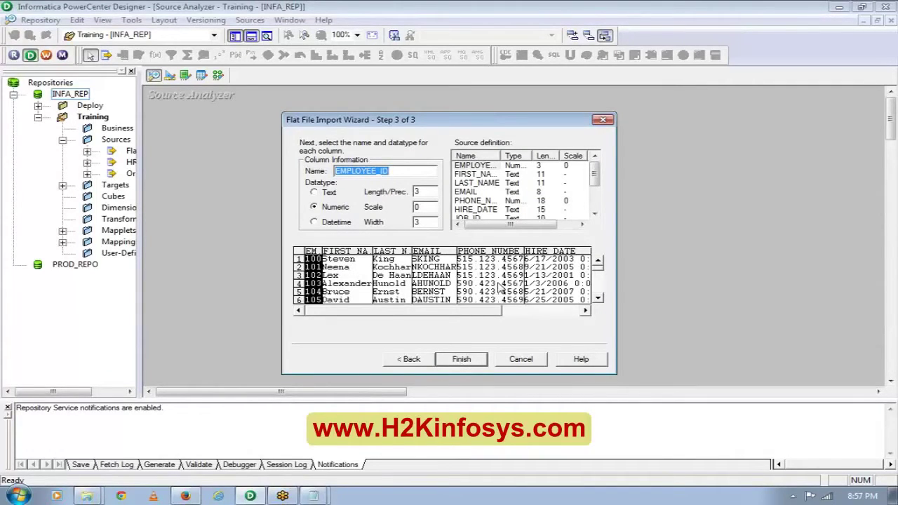
click(463, 360)
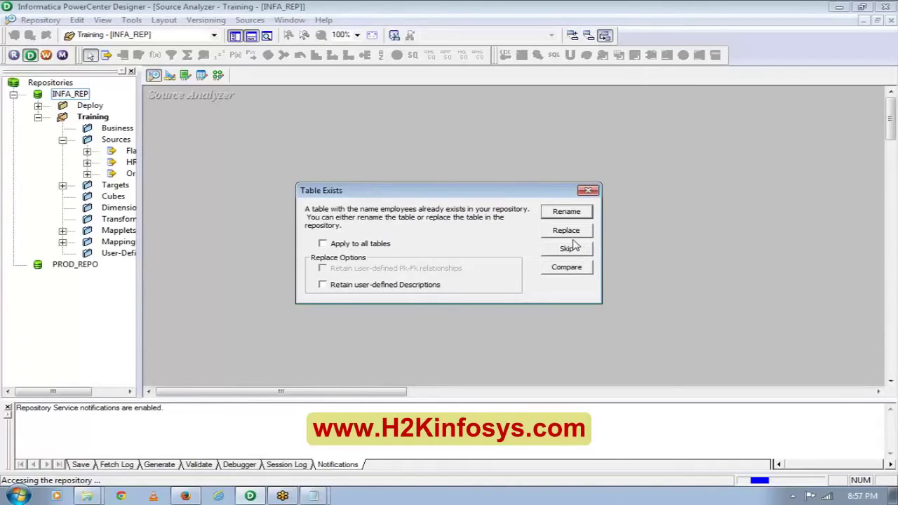
click(566, 213)
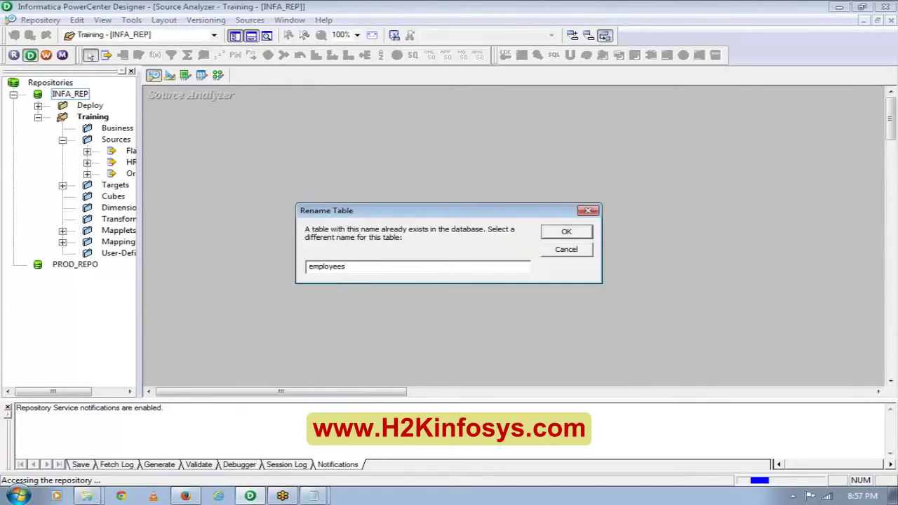
text(_new)
click(566, 233)
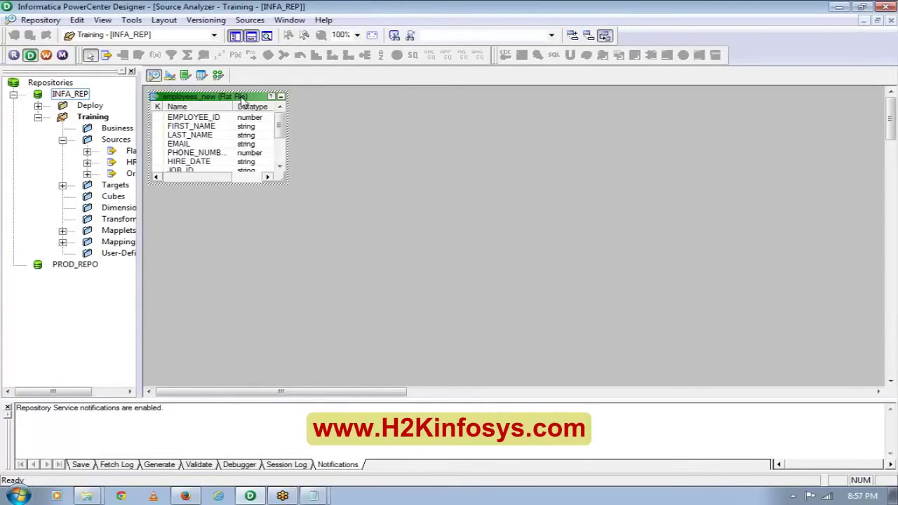
Reposition and enlarge the employees_new source definition to show all its columns, and open its column properties for editing
drag(242, 102, 299, 156)
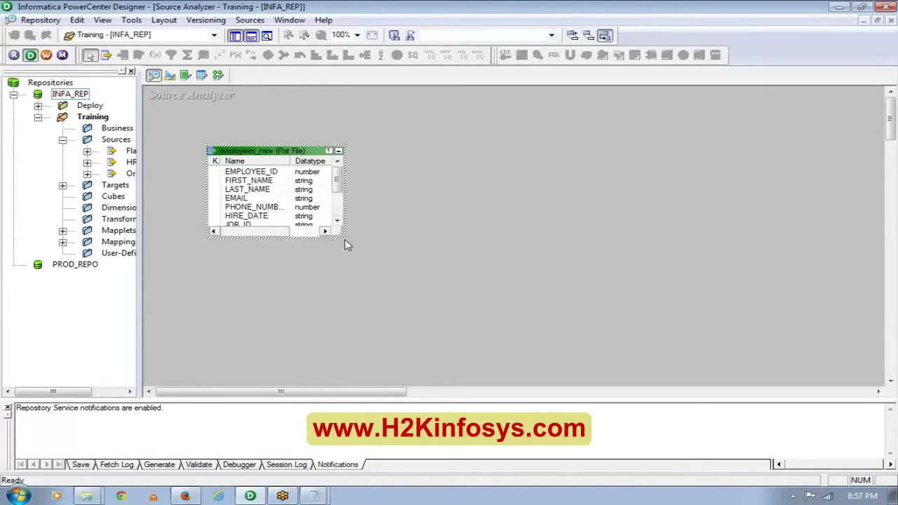
drag(345, 245, 442, 299)
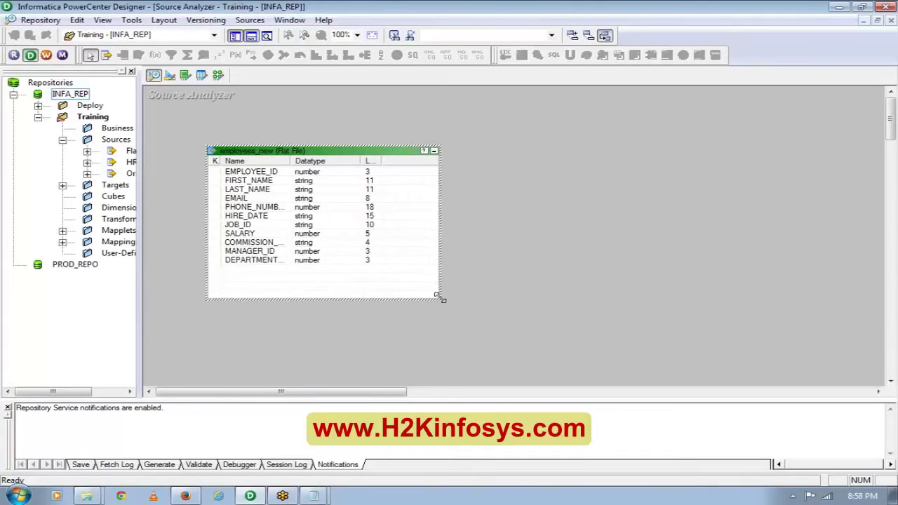
click(326, 173)
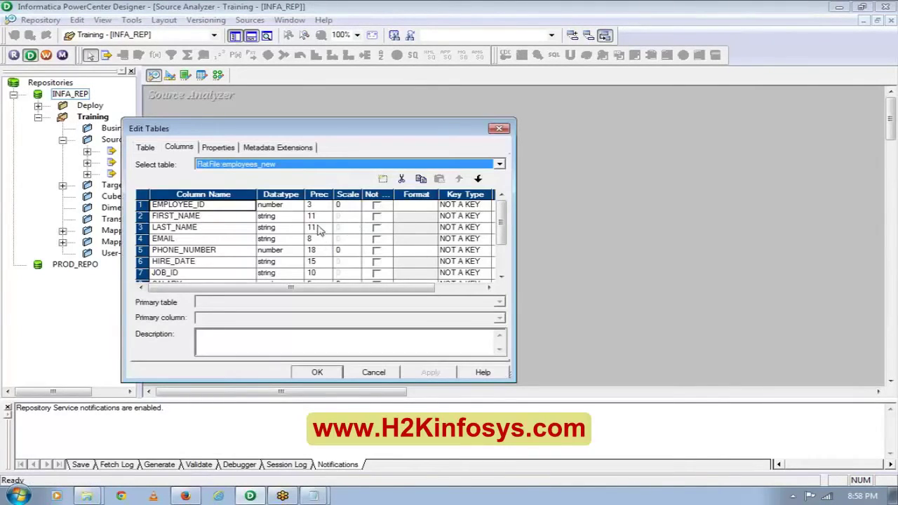
Check the length of the first employee ID in the employees file in Notepad, and return to the column editor in PowerCenter Designer
click(312, 497)
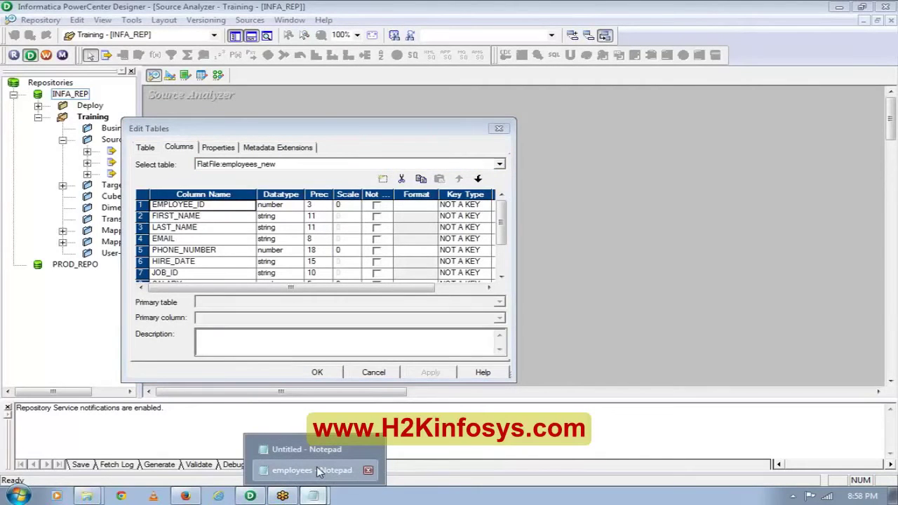
click(317, 470)
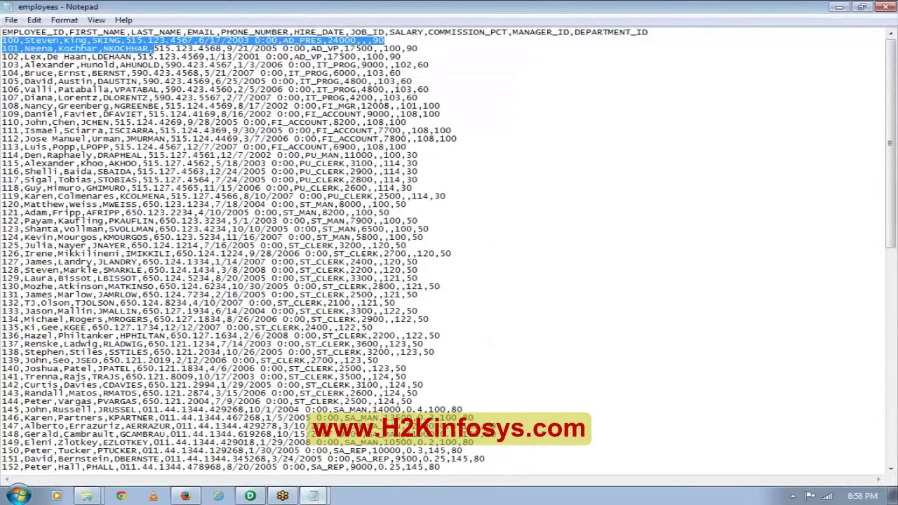
key(Left)
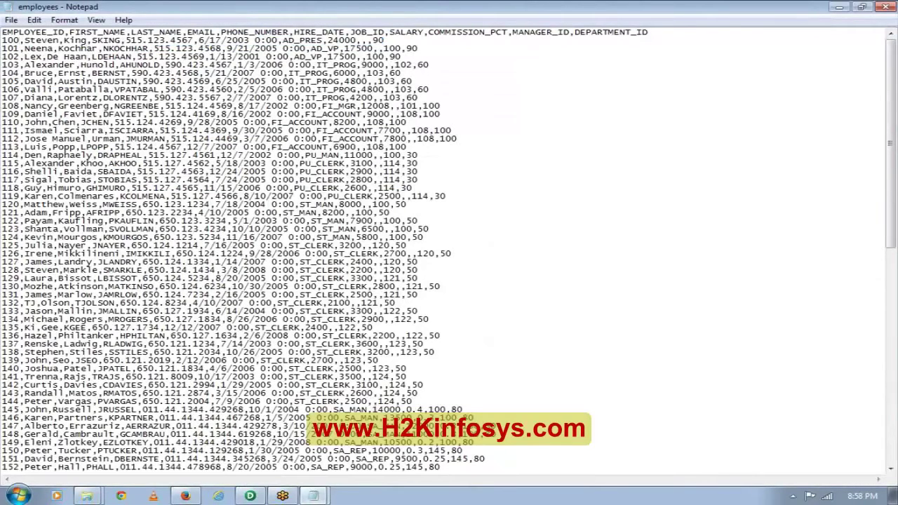
key(shift+Right)
key(shift+Right)
key(shift+Right)
click(251, 496)
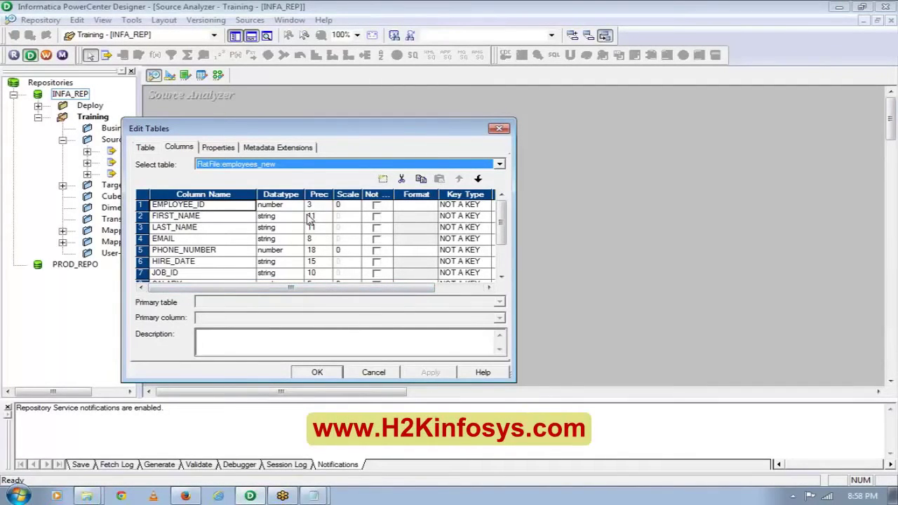
Set the precision of the FIRST_NAME, LAST_NAME and EMAIL columns to 20
click(331, 219)
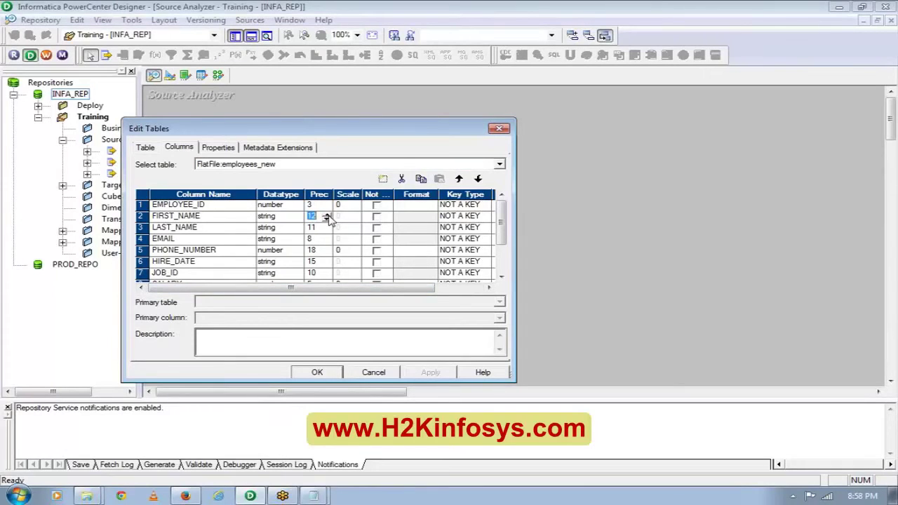
text(20)
click(316, 227)
key(BackSpace)
key(BackSpace)
text(2)
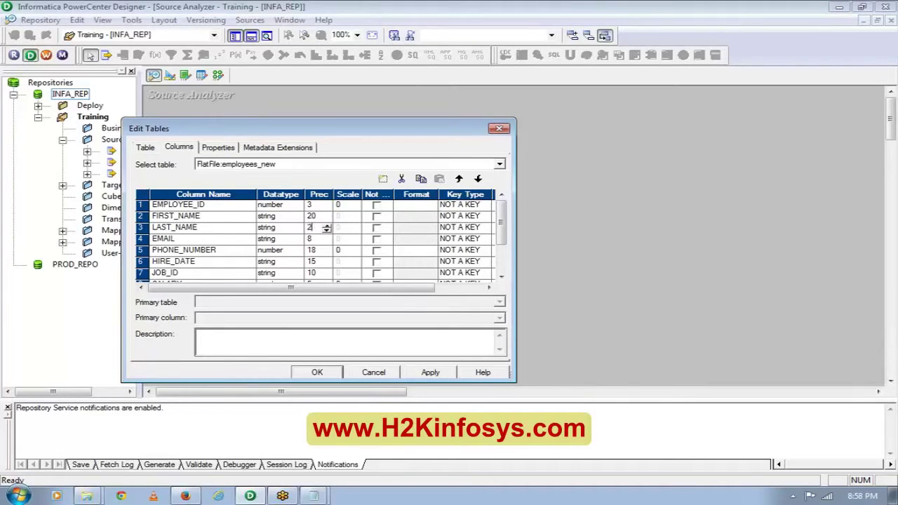
text(0)
click(325, 240)
text(20)
Change the PHONE_NUMBER datatype to string, accept the column edits and save the source definition to the repository
click(298, 251)
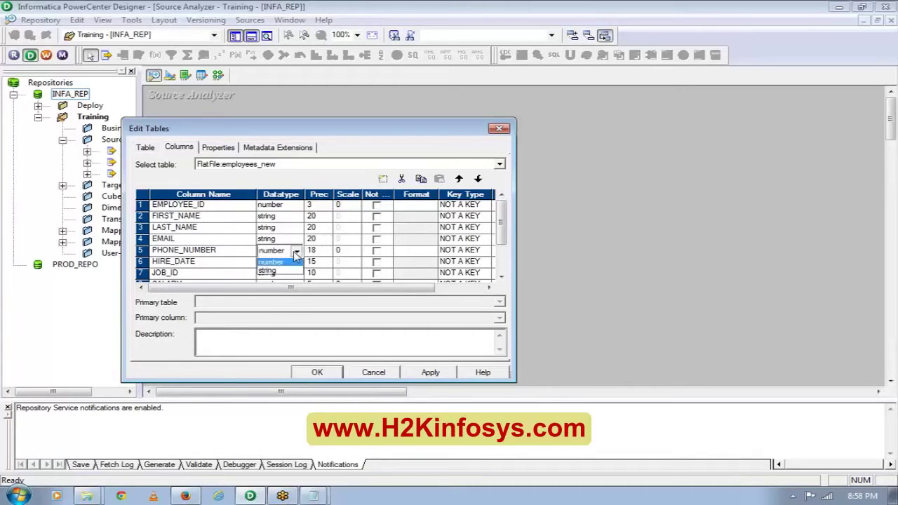
click(297, 251)
click(270, 312)
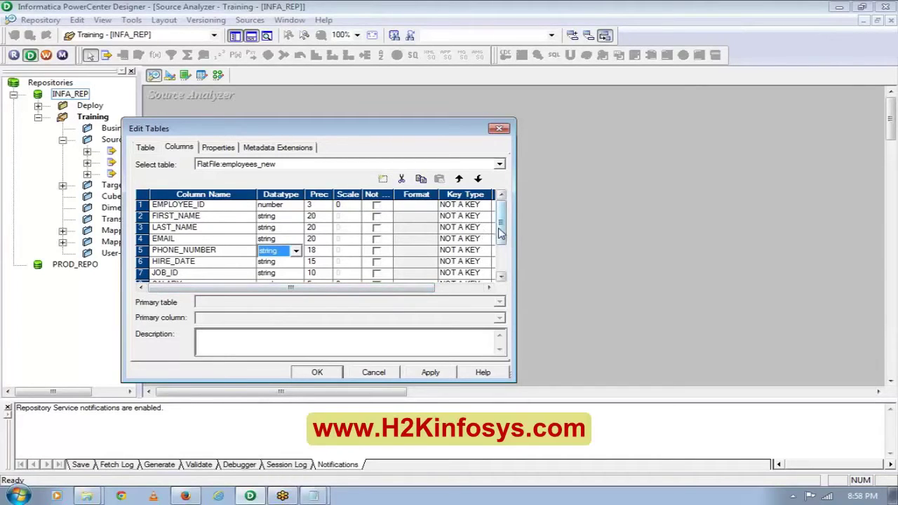
drag(500, 233, 499, 262)
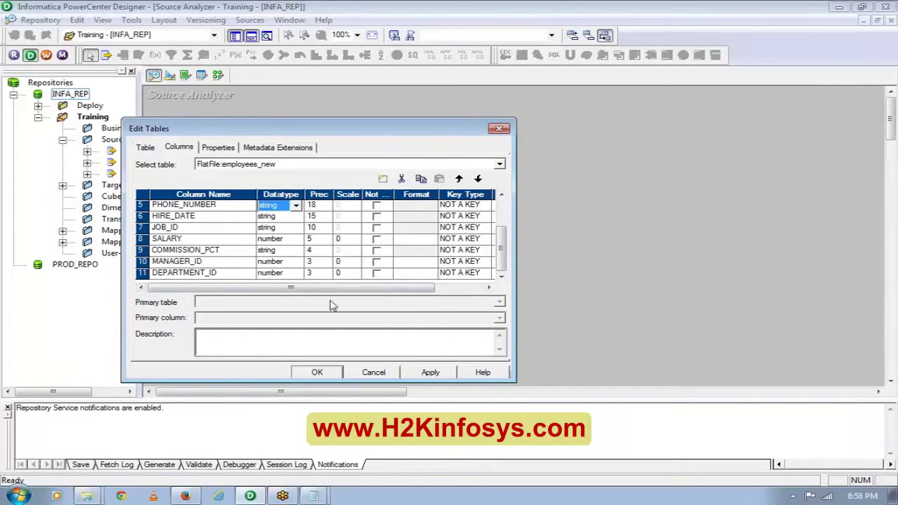
click(307, 371)
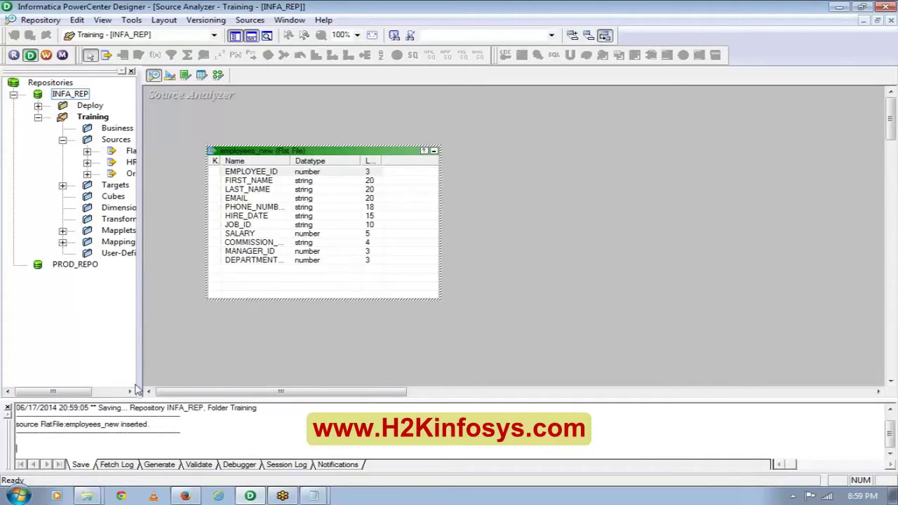
Widen the repository navigator, expand the FlatFile sources and locate employees_new among them
drag(140, 372, 240, 365)
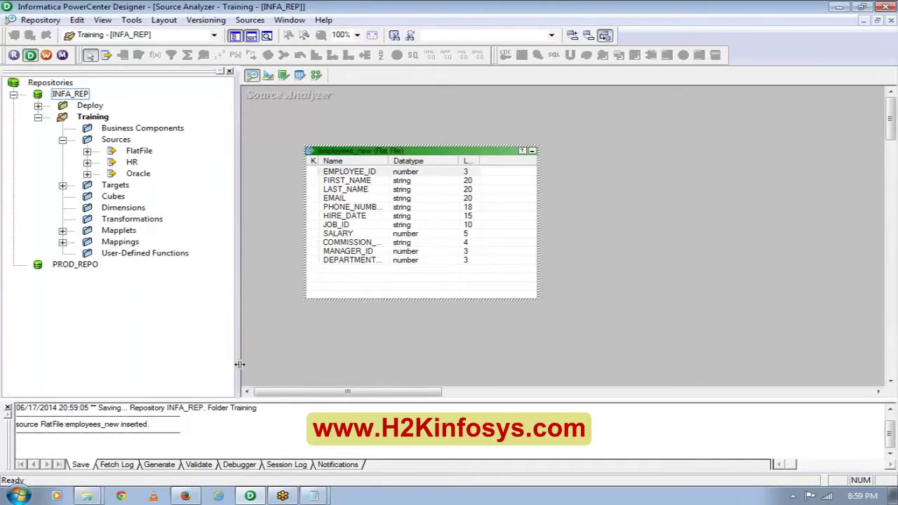
click(87, 151)
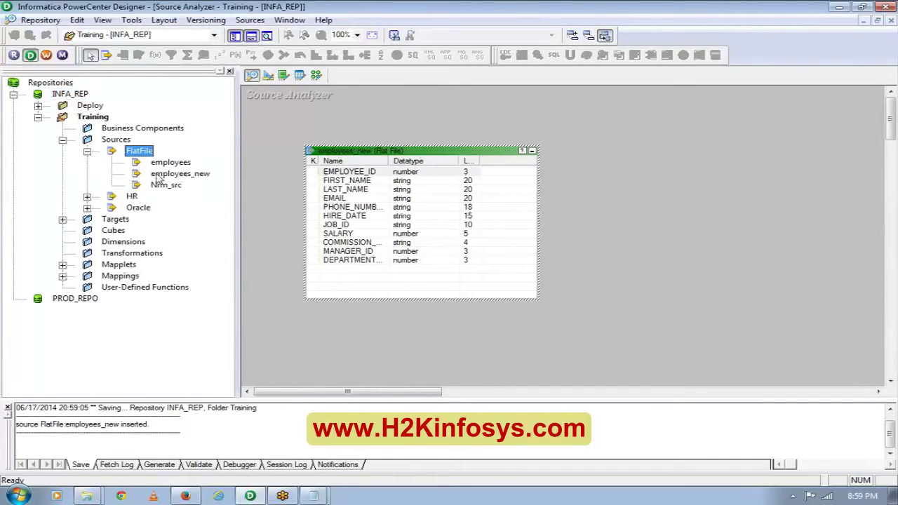
click(184, 176)
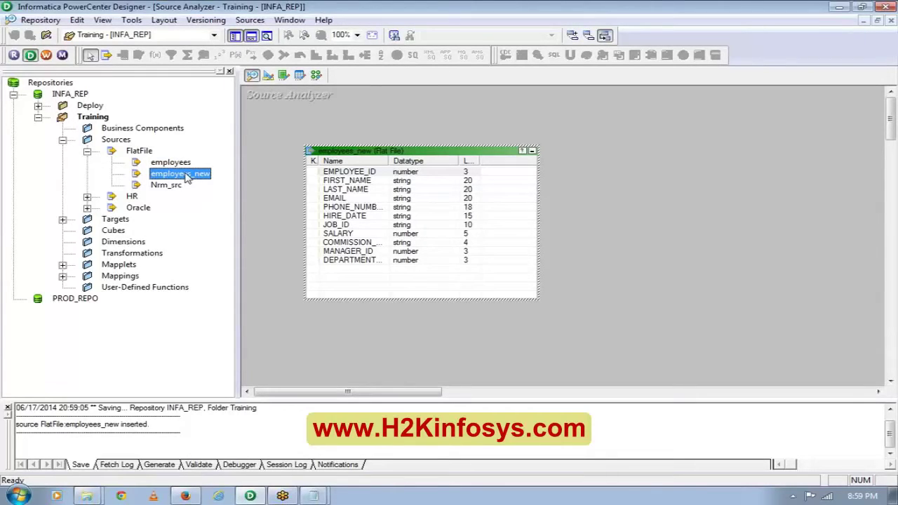
click(306, 130)
click(306, 130)
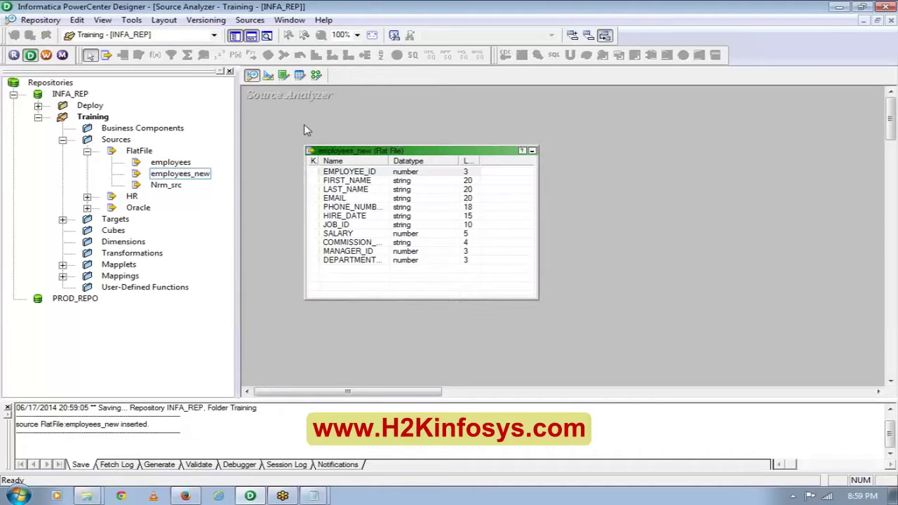
Switch to the Target Designer and clear the EMP target from its workspace
click(271, 77)
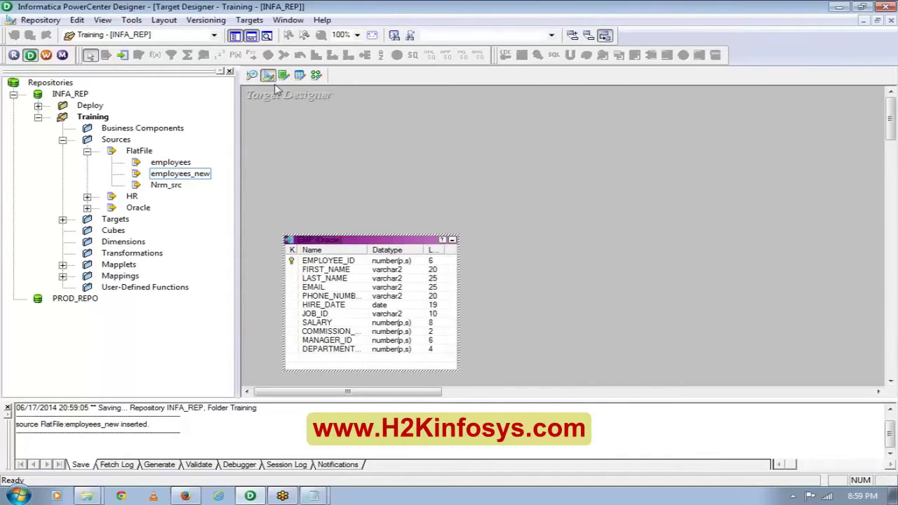
right_click(388, 212)
click(434, 233)
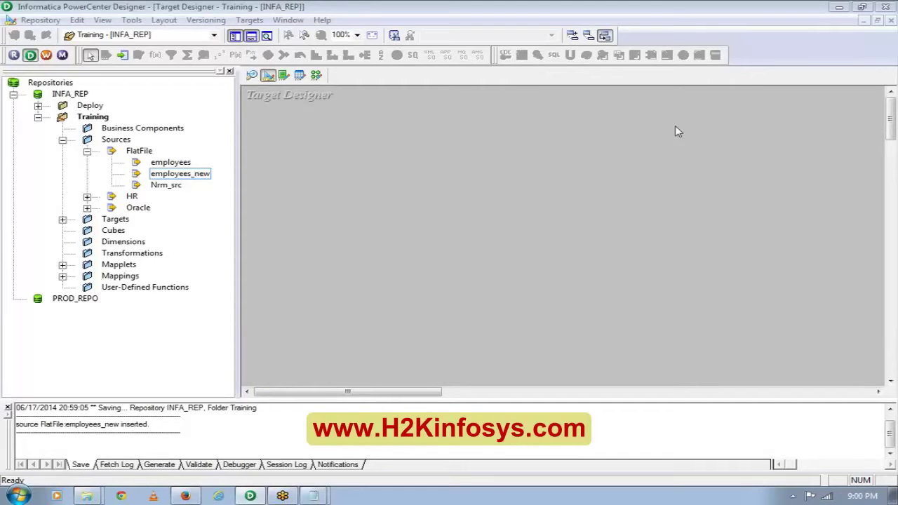
Return to the Source Analyzer and check the EMPLOYEE_ID length against the first employee ID in the Notepad employees file
click(252, 75)
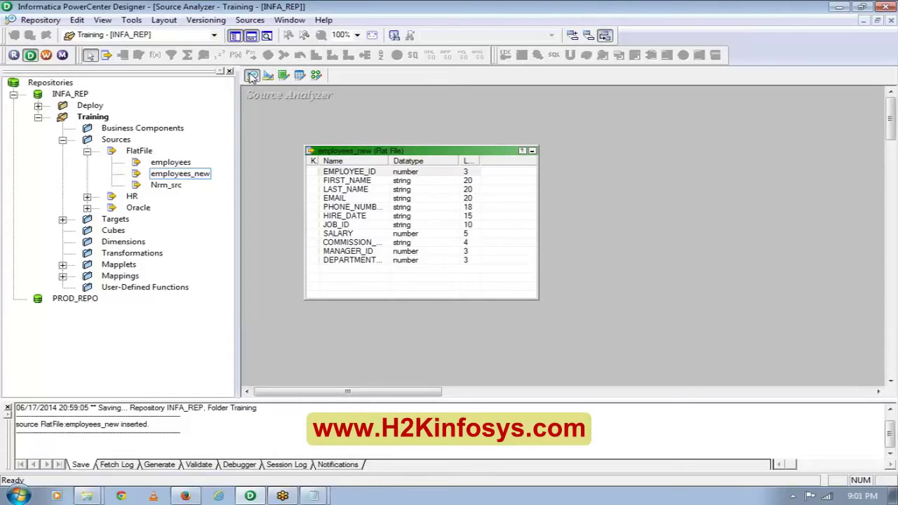
click(252, 75)
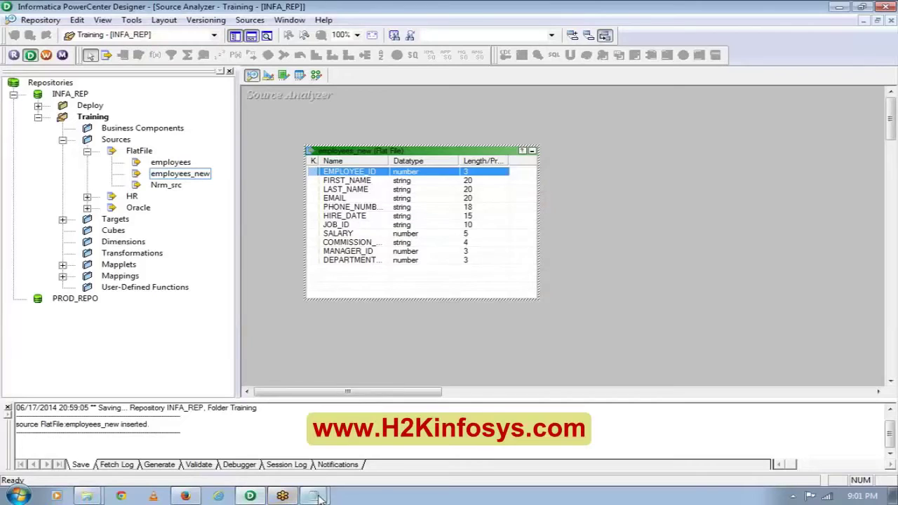
mouse_move(313, 496)
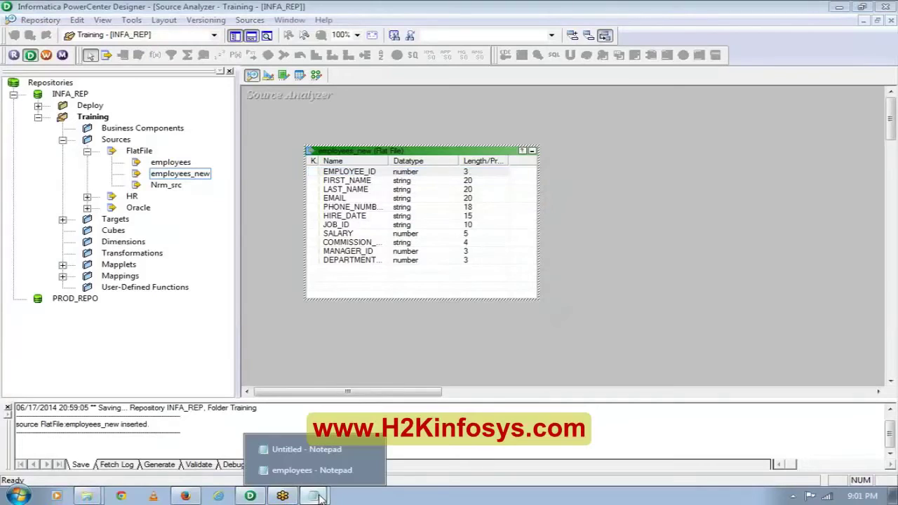
click(312, 470)
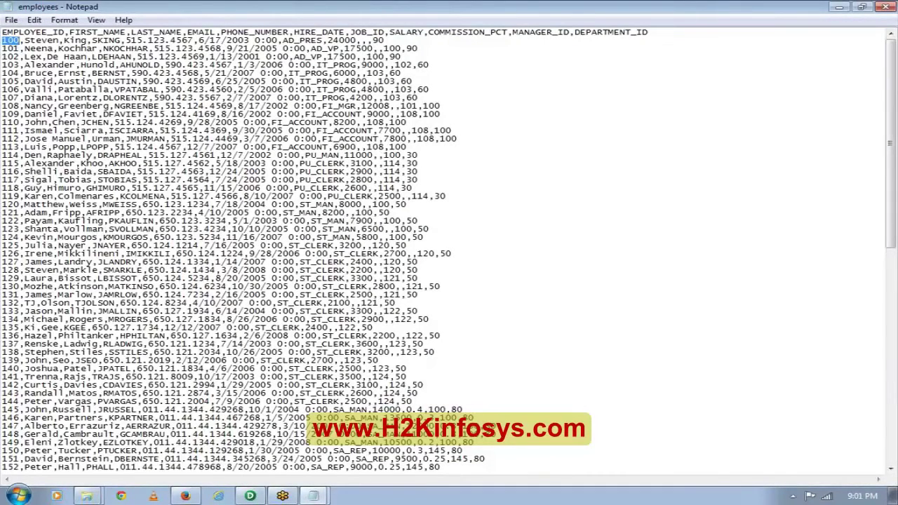
click(25, 40)
key(shift+Left)
key(shift+Left)
key(shift+Left)
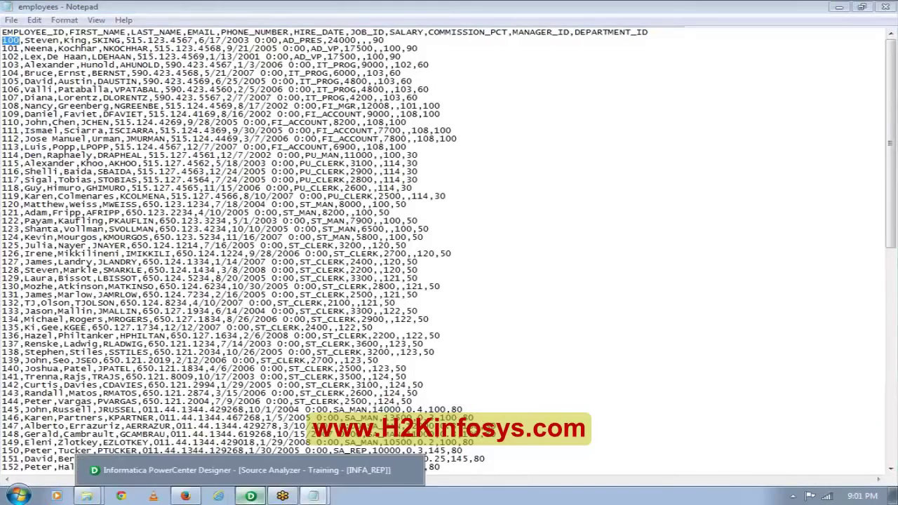
click(250, 466)
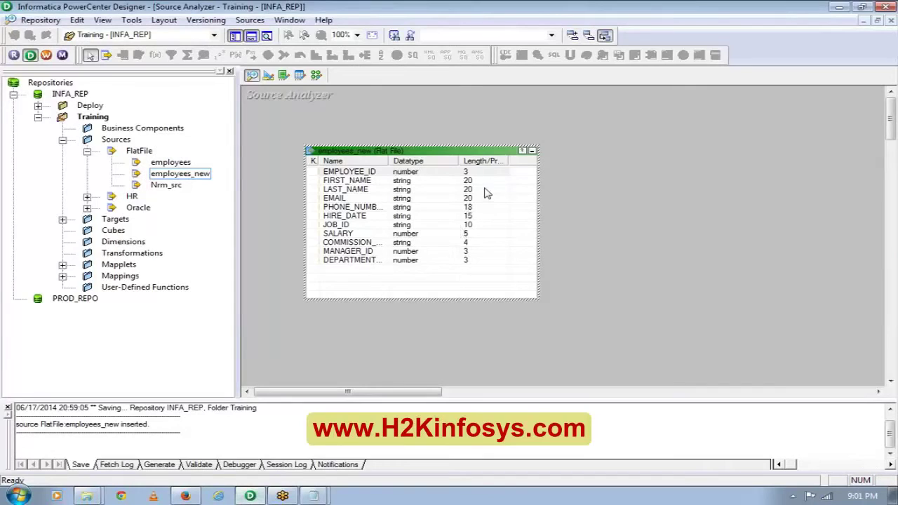
Check the FIRST_NAME, LAST_NAME and EMAIL lengths in the employees_new source against the Notepad employees file
click(379, 182)
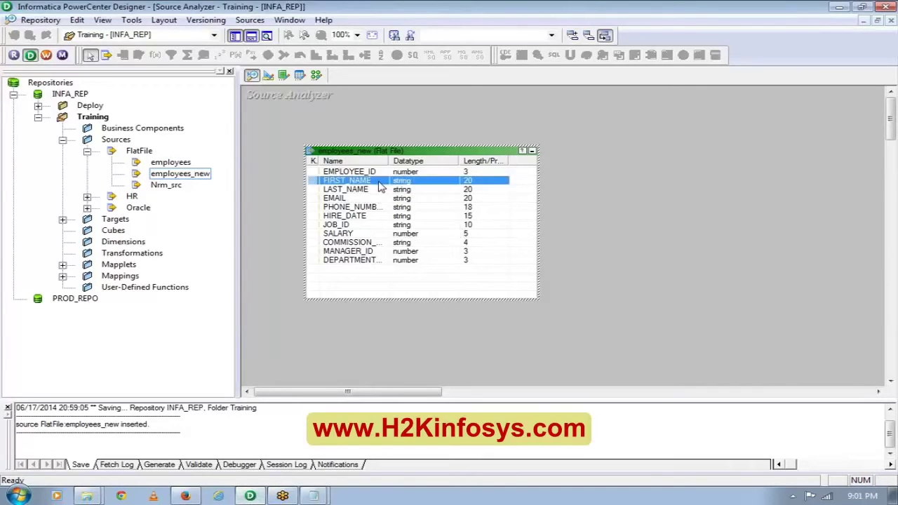
click(377, 189)
click(369, 201)
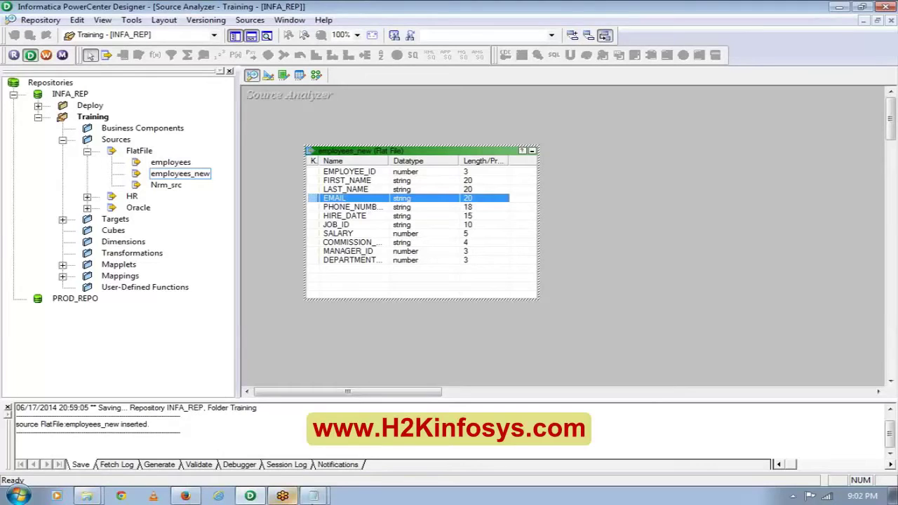
click(314, 496)
click(350, 470)
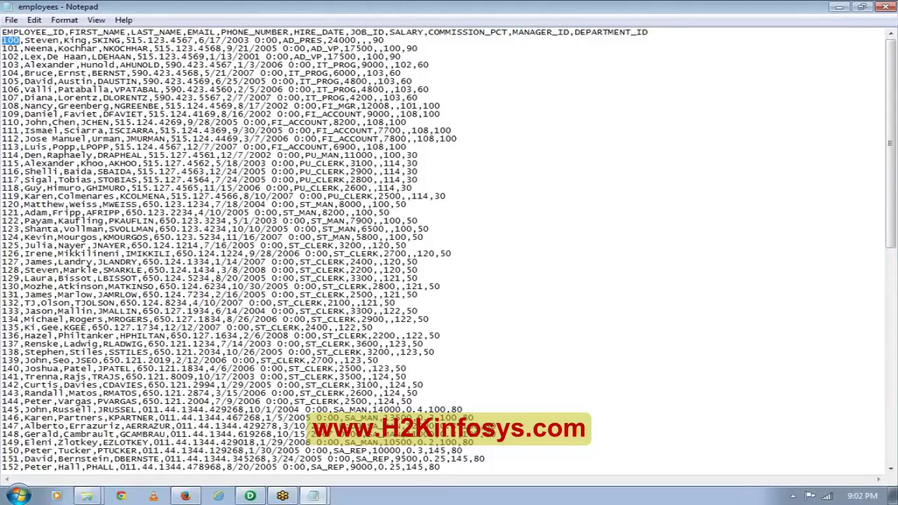
click(259, 499)
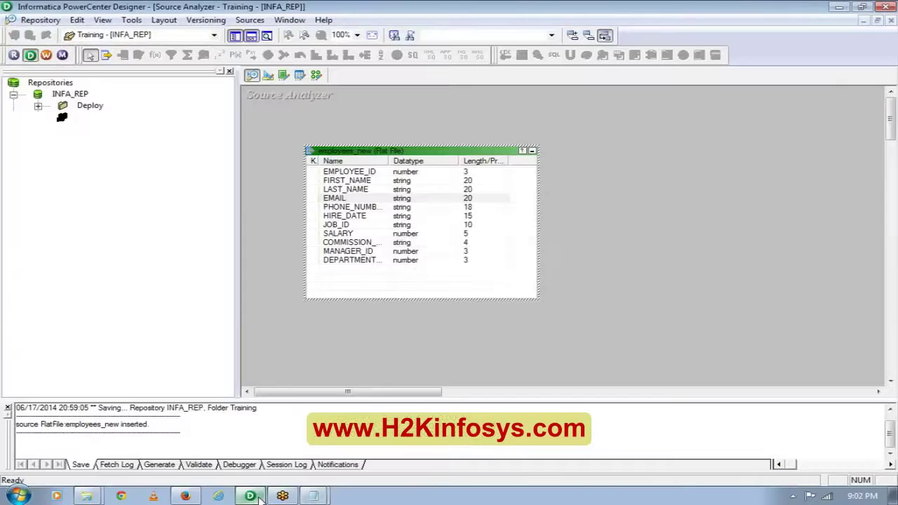
click(472, 182)
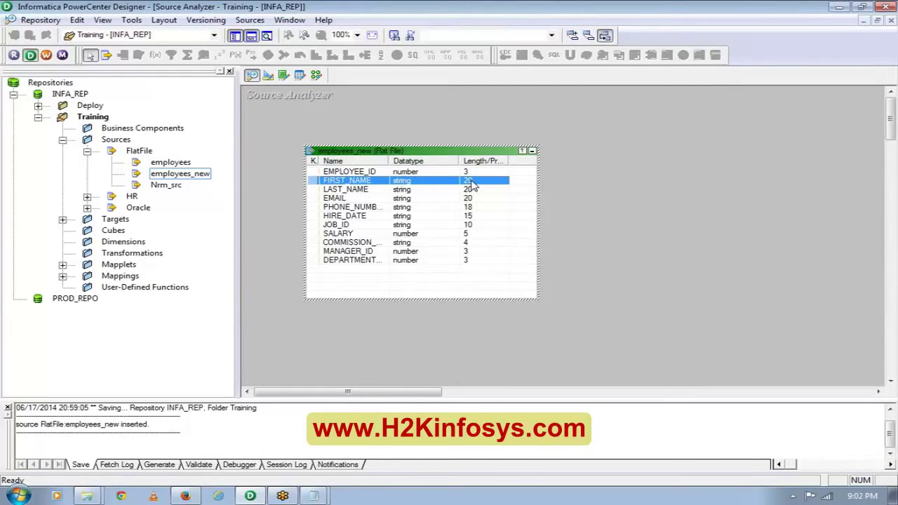
Append a row with employee ID 207 and a first name made of a long run of v characters to the Notepad employees file
click(316, 496)
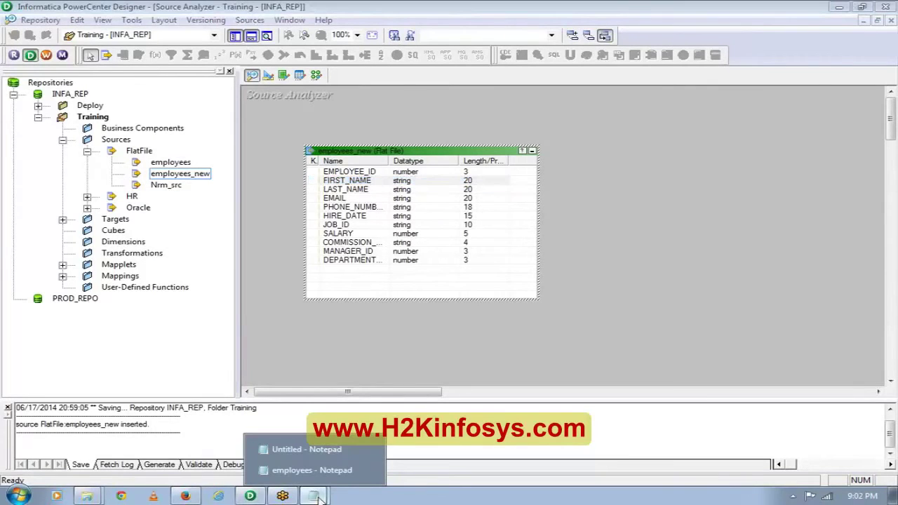
click(337, 470)
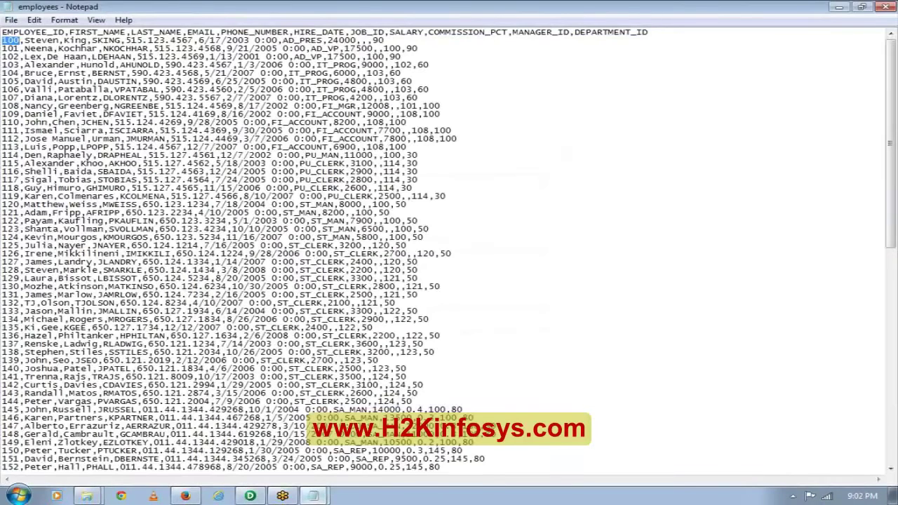
click(893, 438)
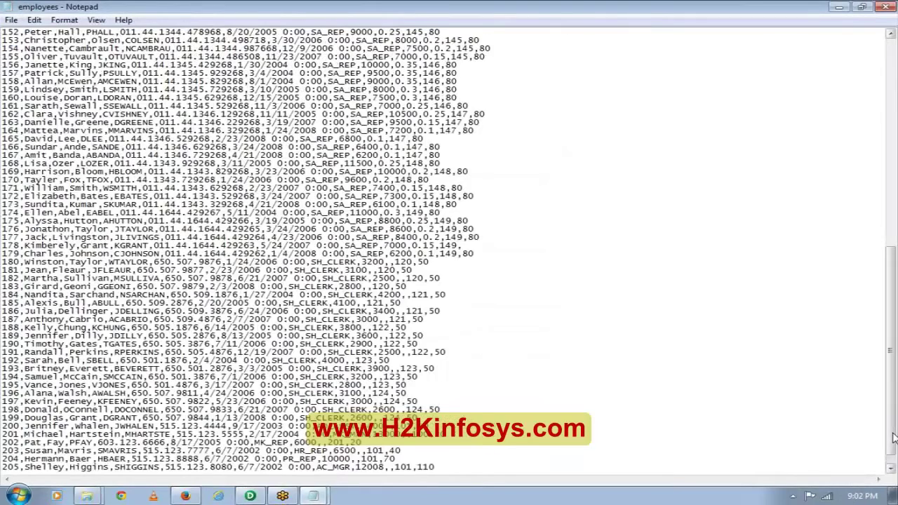
click(894, 437)
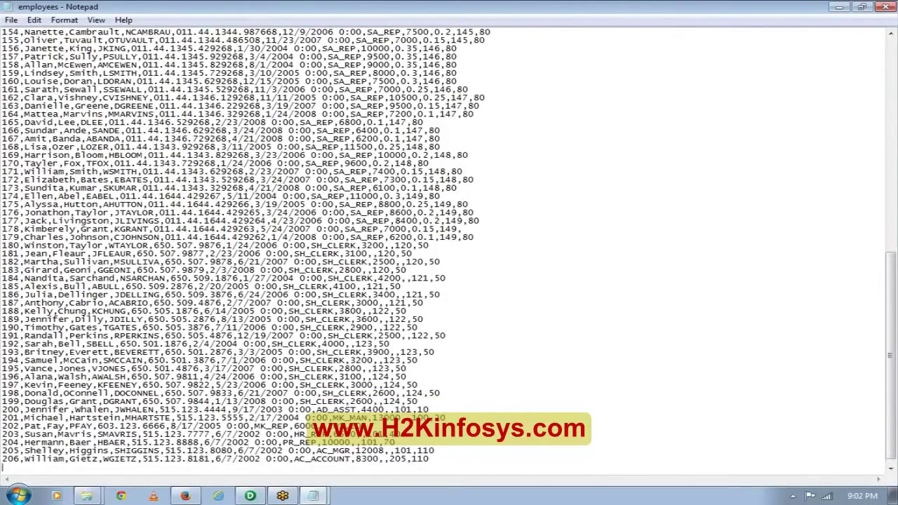
text(207,VVVVVVVVVVVVVVVVVVVVVVVVVVVVVVVVVVVVVVVVVVVVVVVVVVVVVVVVVVVVVVVV)
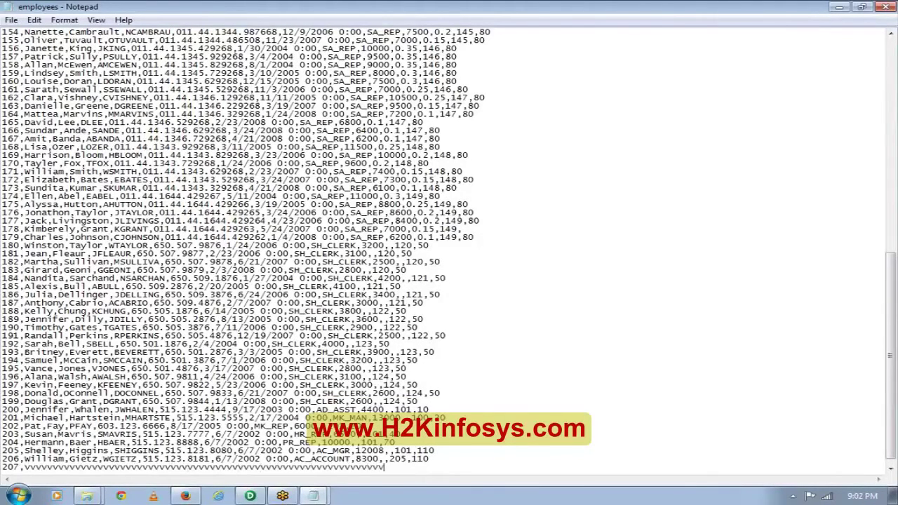
text(VVVVV,)
Look up the FIRST_NAME length in the employees_new source and switch back to the Notepad employees file
click(250, 496)
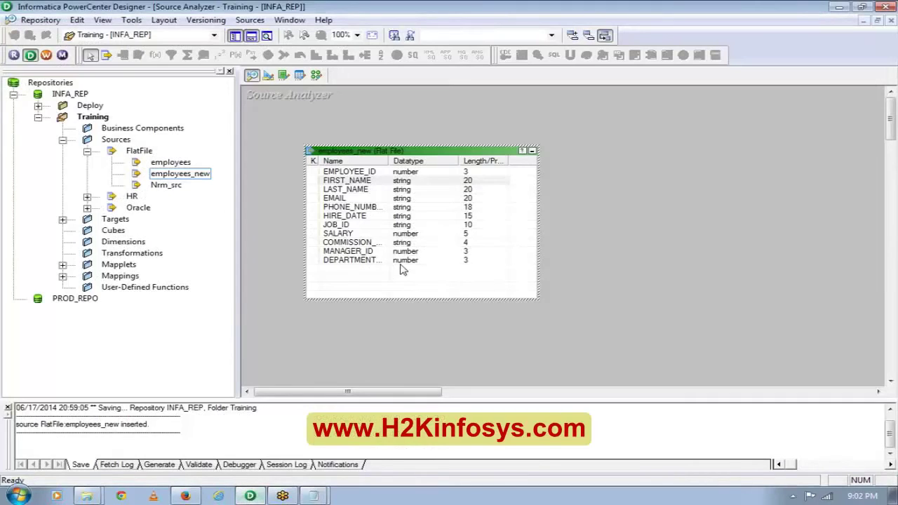
click(375, 183)
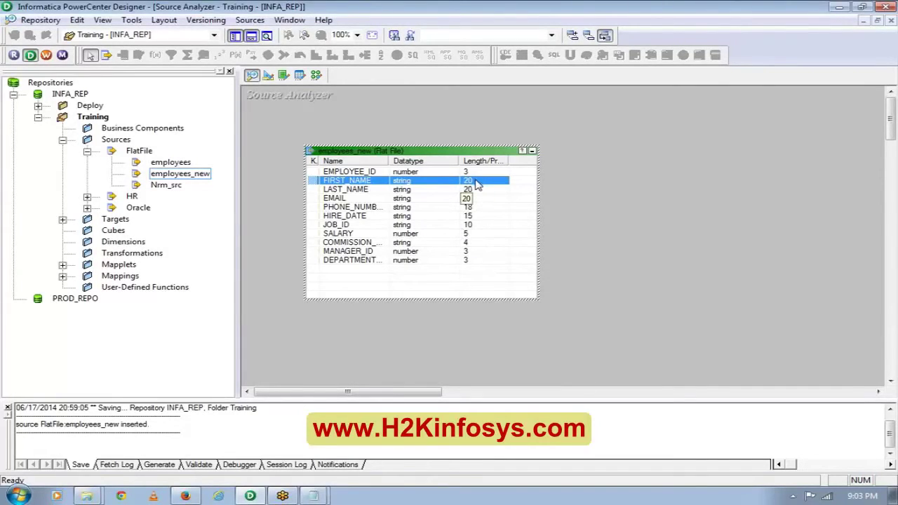
mouse_move(310, 496)
click(315, 498)
click(309, 470)
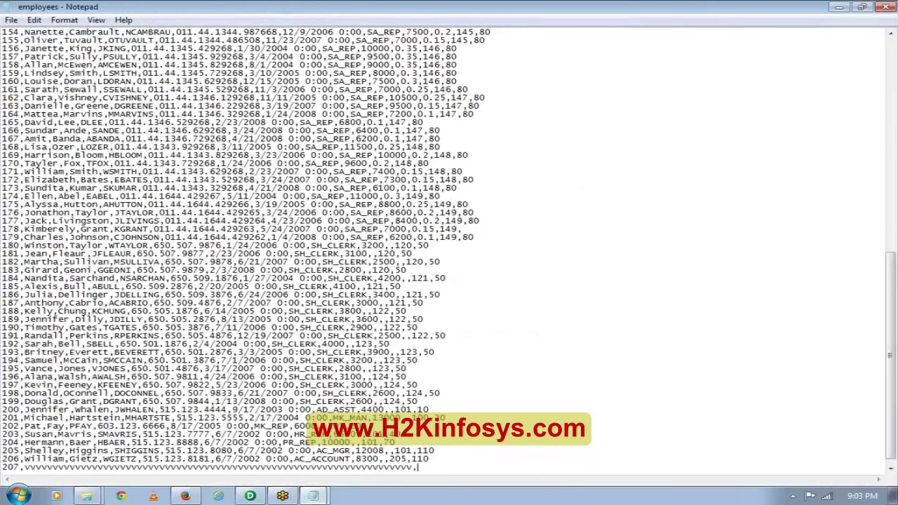
Highlight the leading characters of row 207's first name in Notepad and compare them with the FIRST_NAME length in employees_new
drag(23, 467, 211, 474)
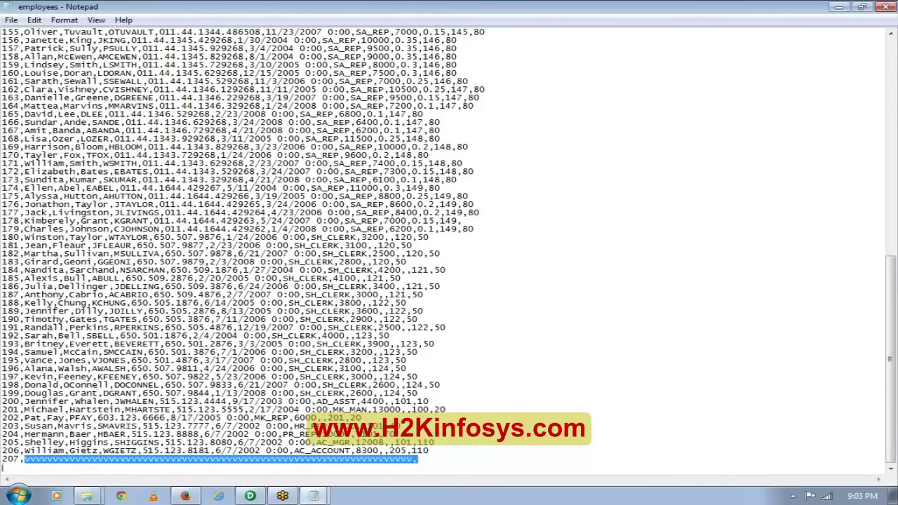
mouse_move(418, 460)
mouse_down()
mouse_move(397, 459)
mouse_move(414, 459)
mouse_up()
key(Home)
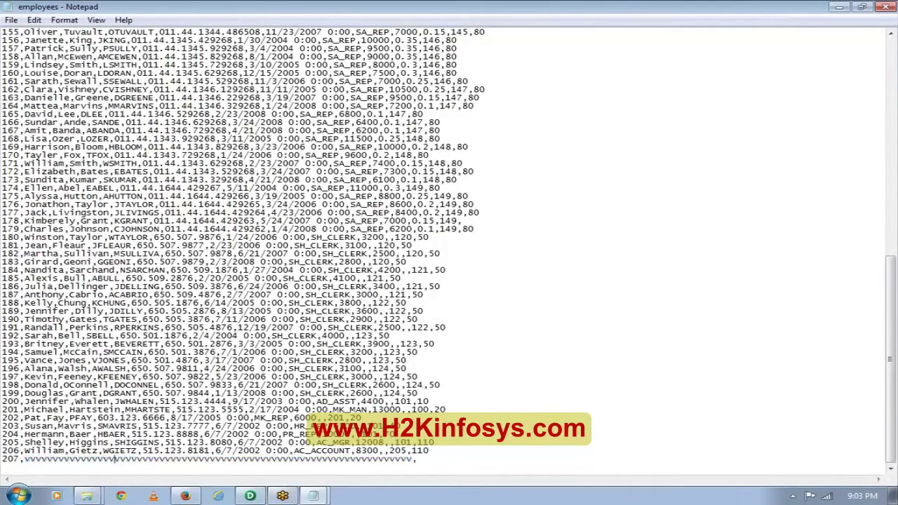
key(shift+End)
key(Right)
key(shift+Up)
click(98, 459)
key(shift+Right)
key(shift+Right)
key(shift+Right)
key(shift+Right)
key(shift+Right)
key(shift+Right)
key(shift+Right)
key(shift+Right)
key(shift+Right)
key(shift+Right)
key(shift+Right)
key(shift+Right)
key(shift+Right)
key(shift+Right)
key(shift+Right)
key(shift+Right)
key(shift+Right)
key(shift+Right)
key(shift+Right)
key(shift+Right)
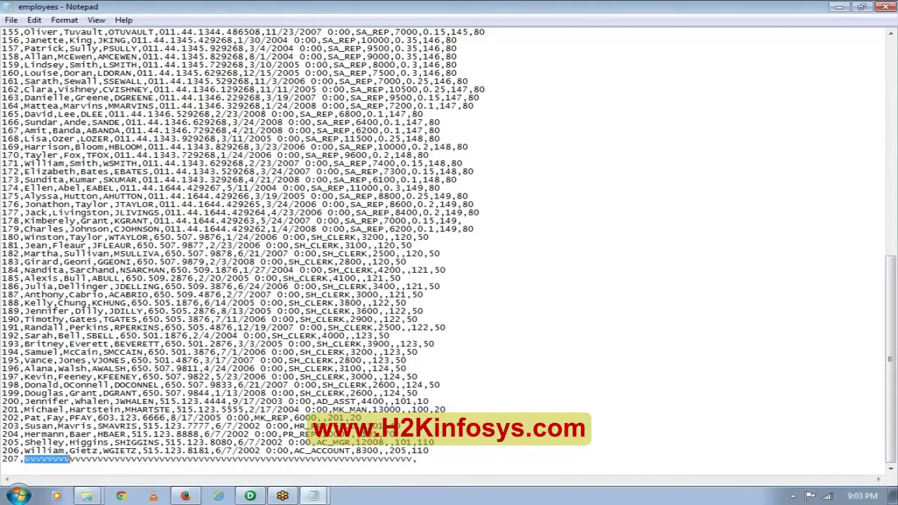
key(shift+Right)
key(shift+Right)
key(shift+Right)
key(shift+Right)
key(shift+Right)
key(shift+Right)
key(shift+Right)
key(shift+Right)
key(shift+Right)
key(shift+Right)
key(shift+Right)
key(shift+Right)
key(shift+Right)
key(shift+Right)
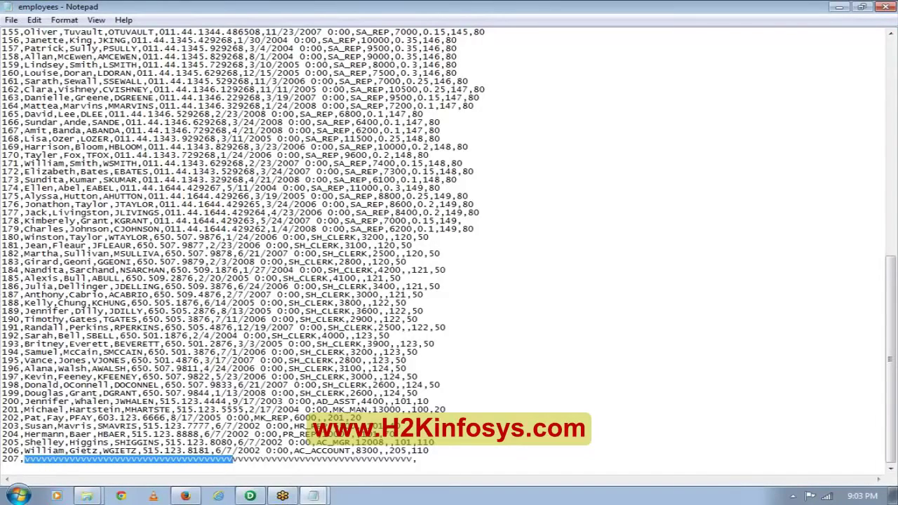
click(251, 496)
click(477, 184)
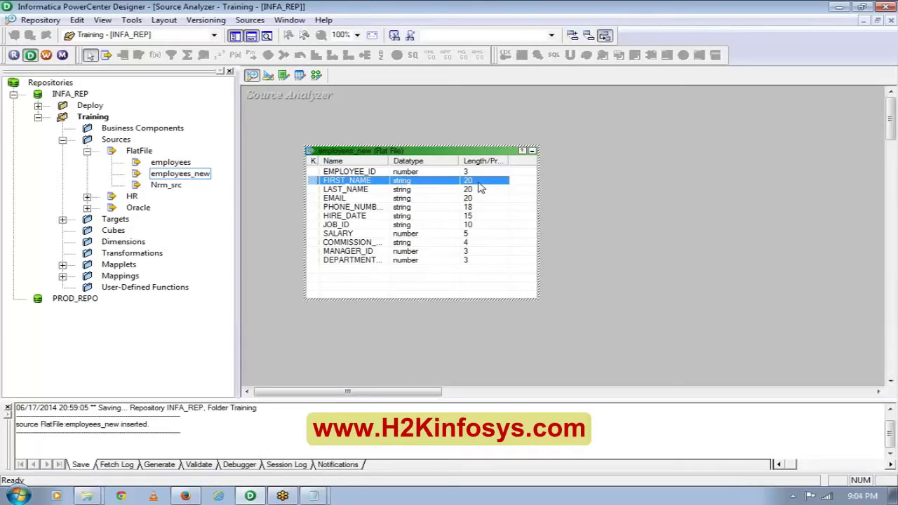
Review row 207 in the Notepad employees file once more and switch PowerCenter to the Target Designer
click(532, 151)
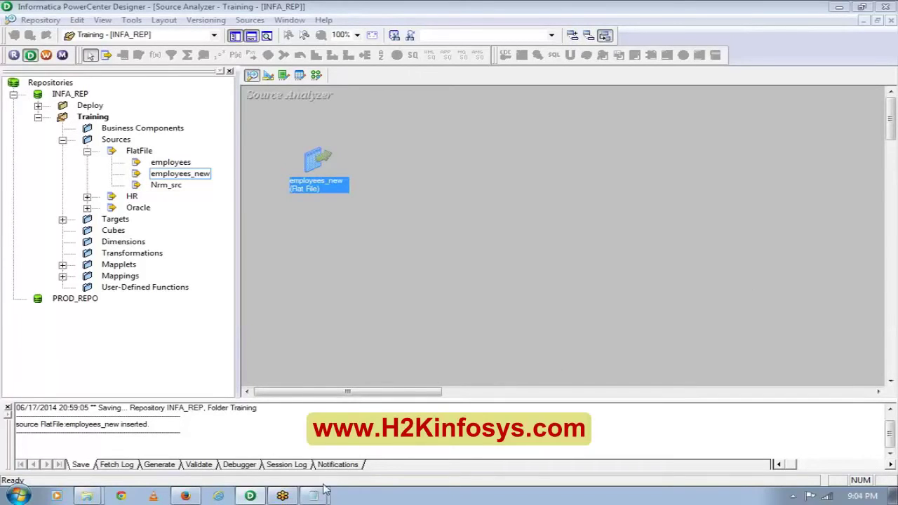
mouse_move(325, 493)
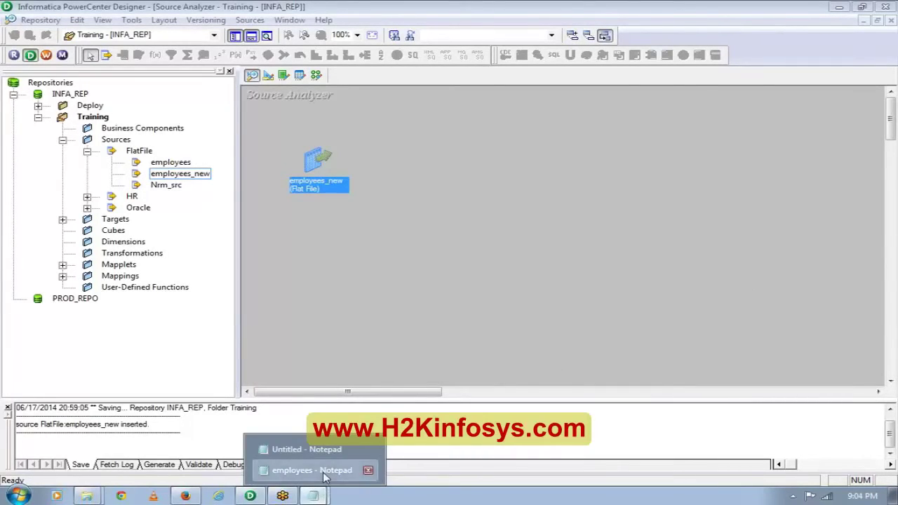
click(320, 470)
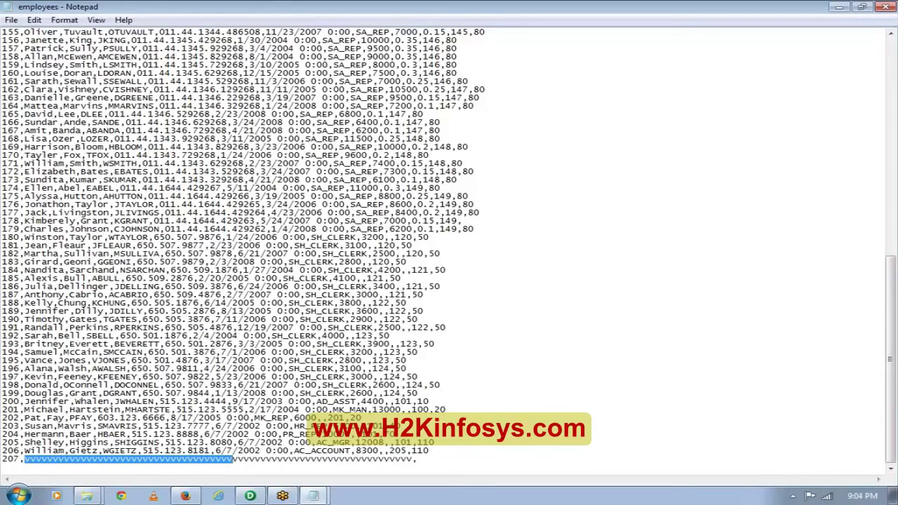
click(249, 496)
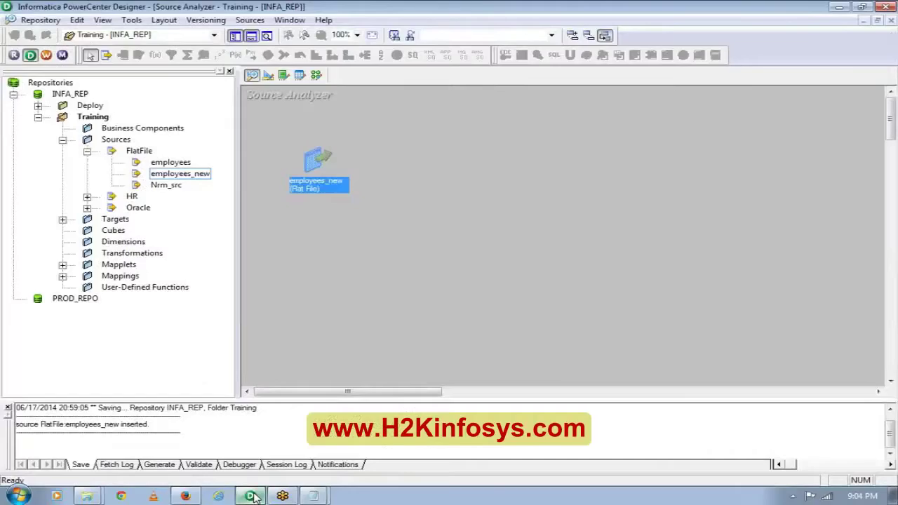
double_click(311, 160)
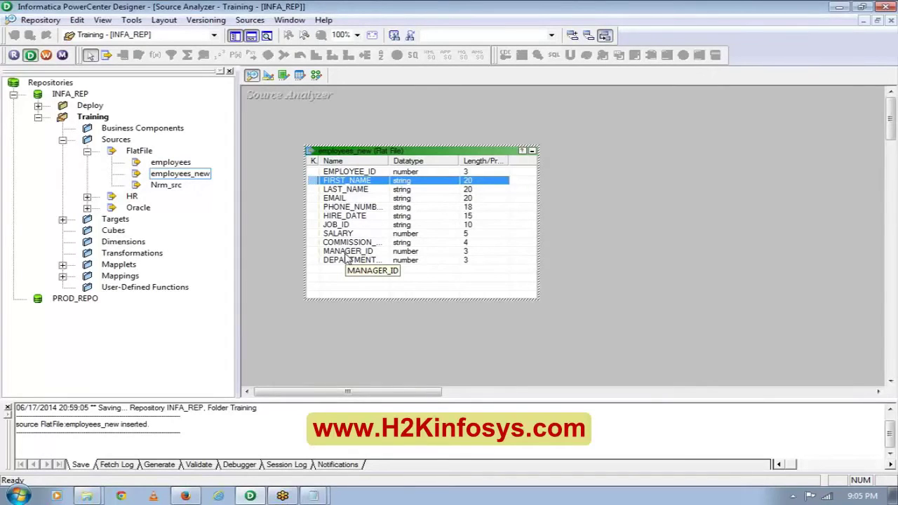
click(269, 76)
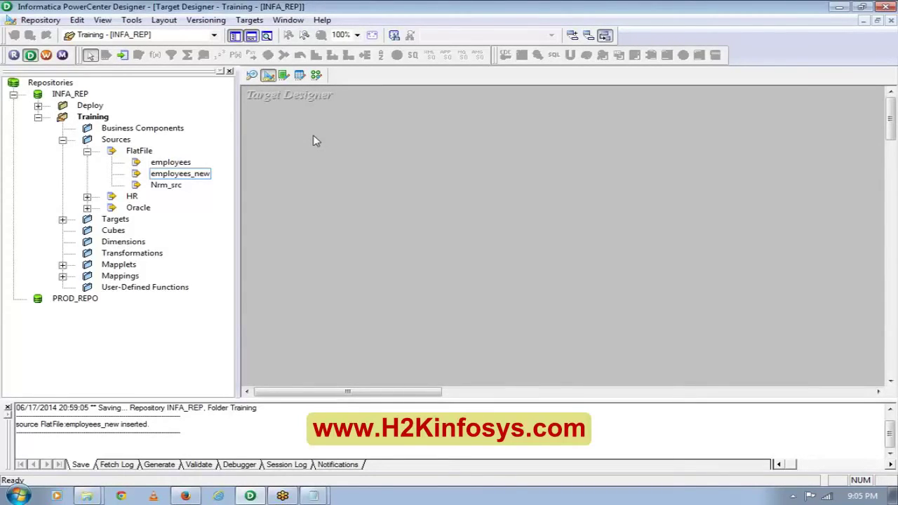
click(249, 20)
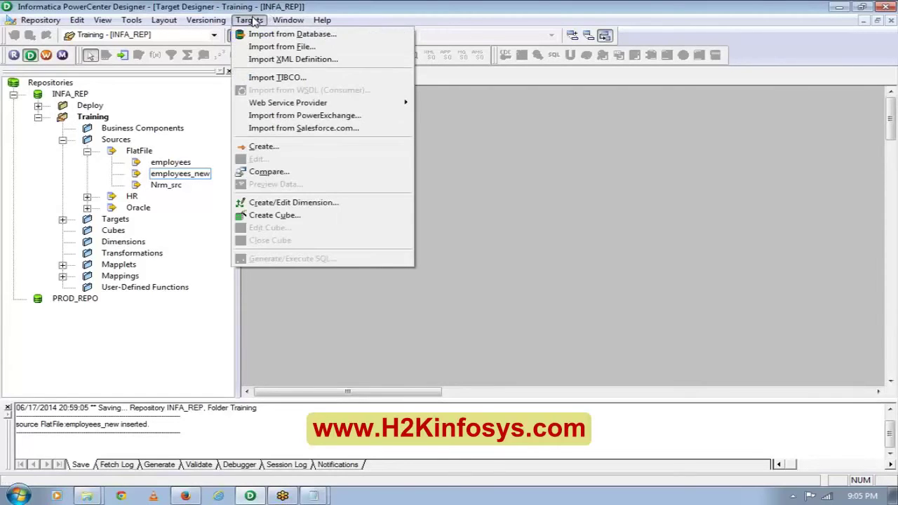
click(270, 47)
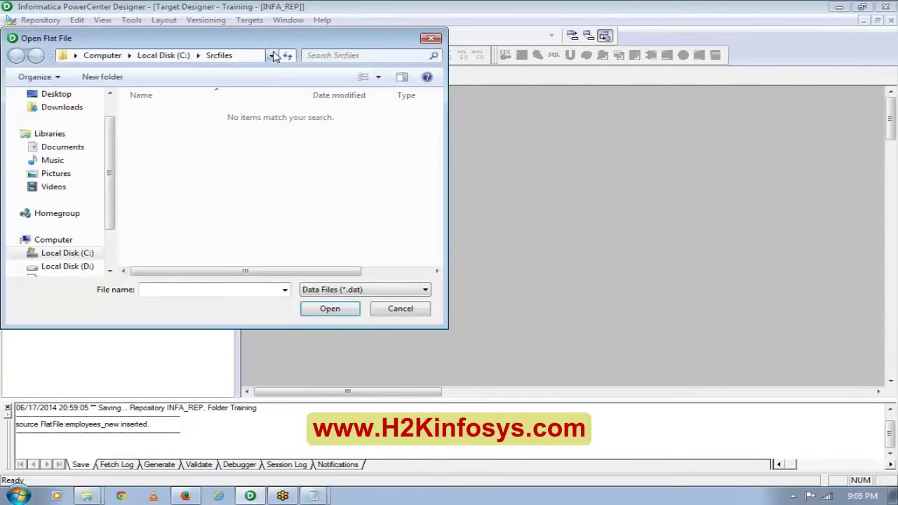
click(392, 310)
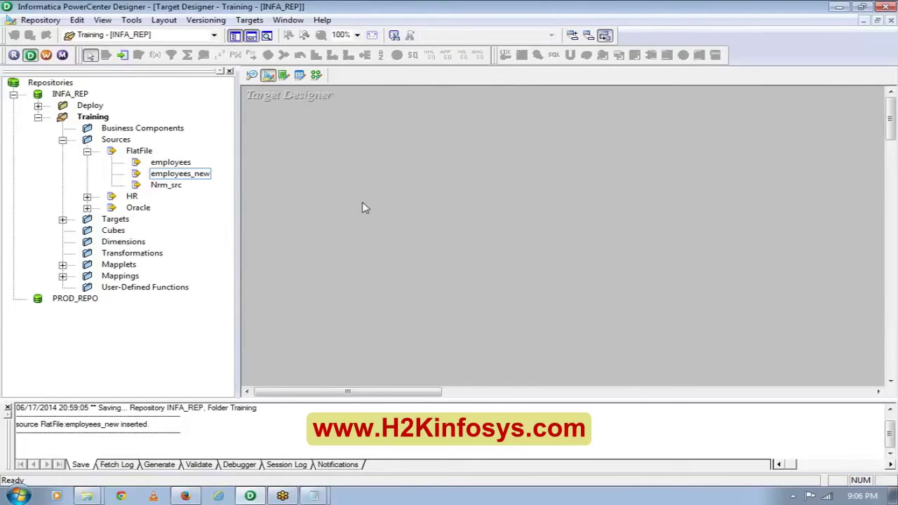
Create a target table named Employee_new with the database type Flat File
click(249, 21)
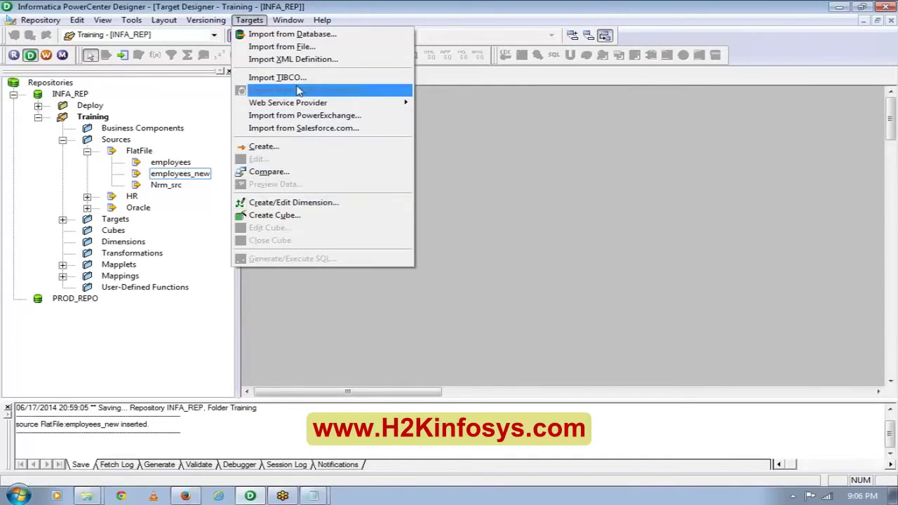
click(289, 145)
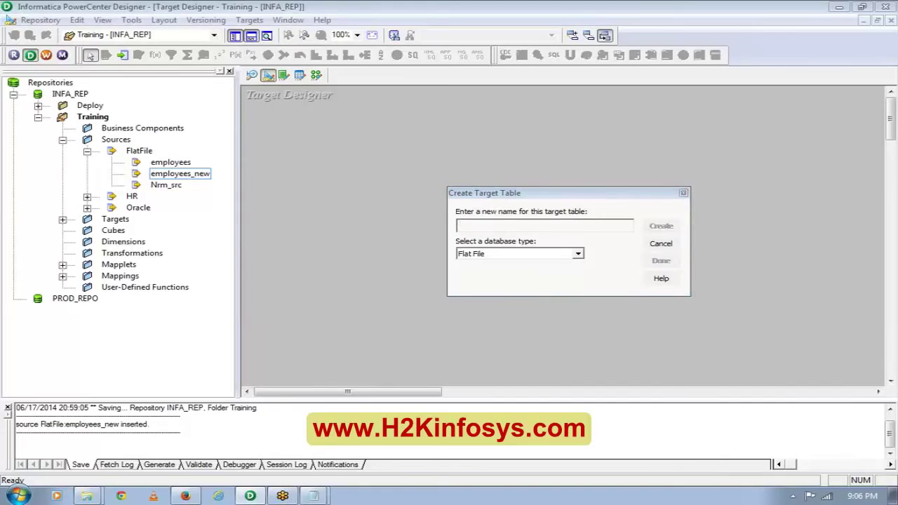
text(E)
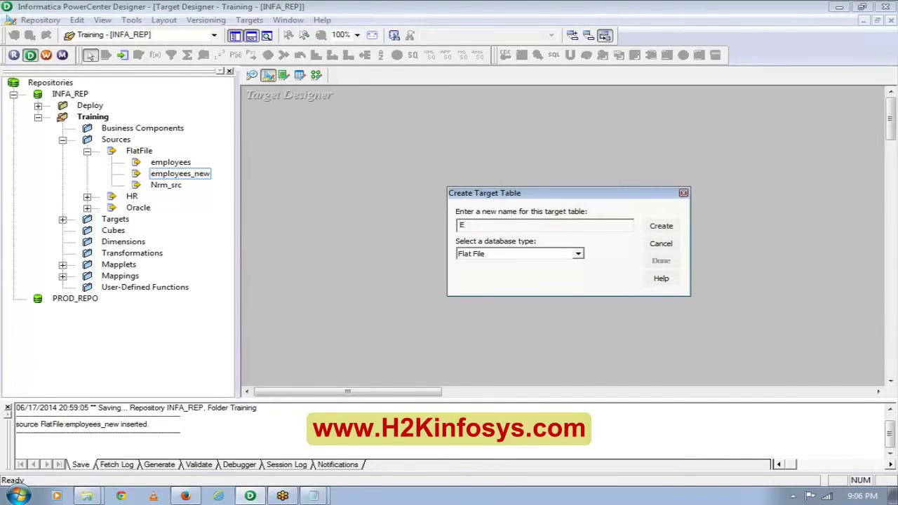
text(mplot)
text(yee)
text(_new)
click(661, 227)
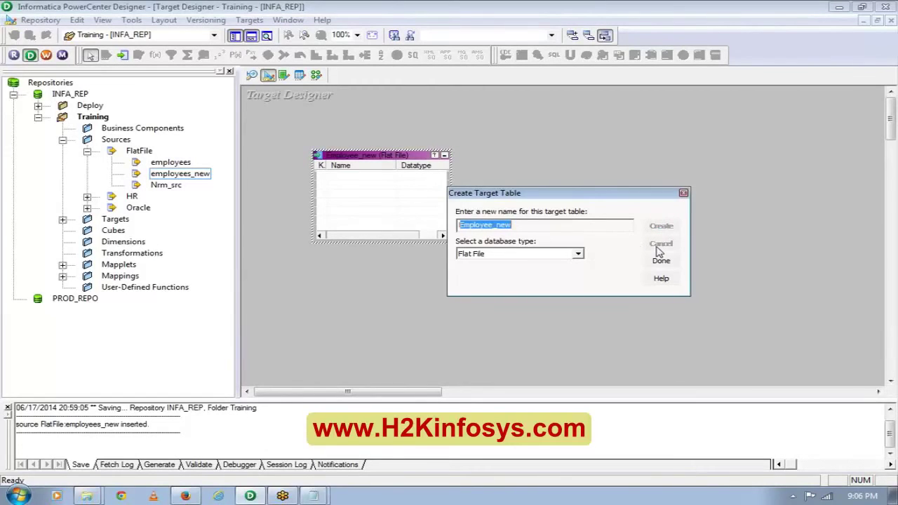
click(658, 260)
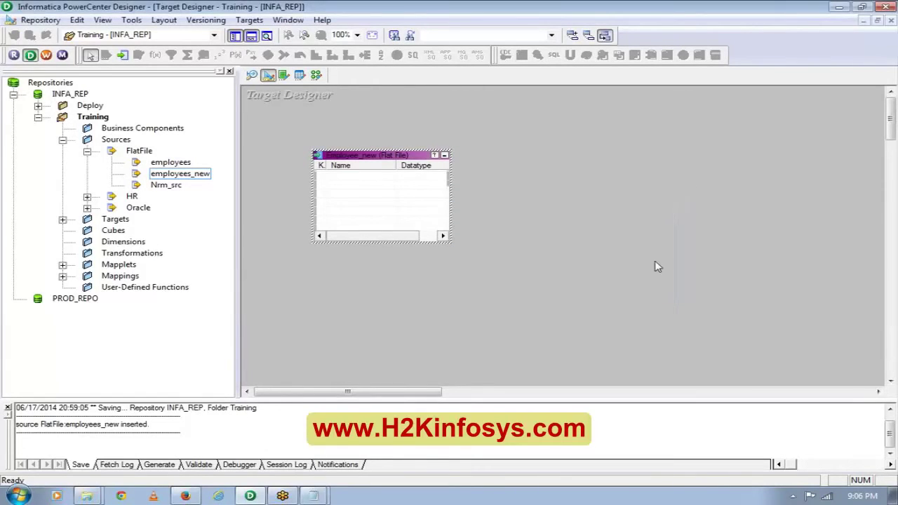
Open the Employee_new target for editing and add a first column named EMP_ID
double_click(379, 191)
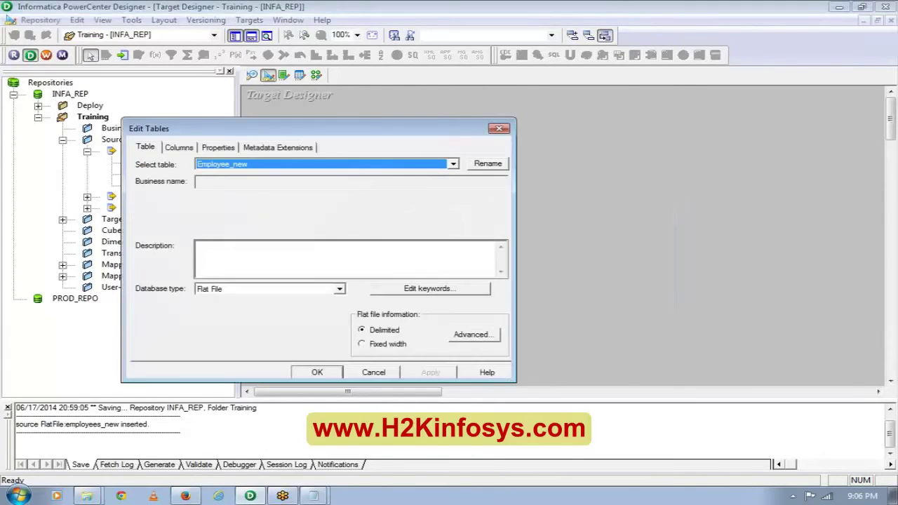
click(187, 152)
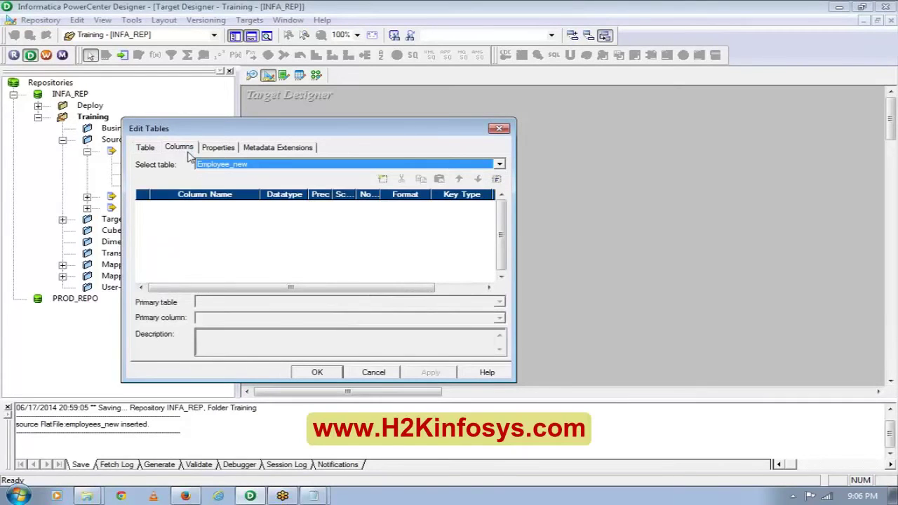
click(384, 179)
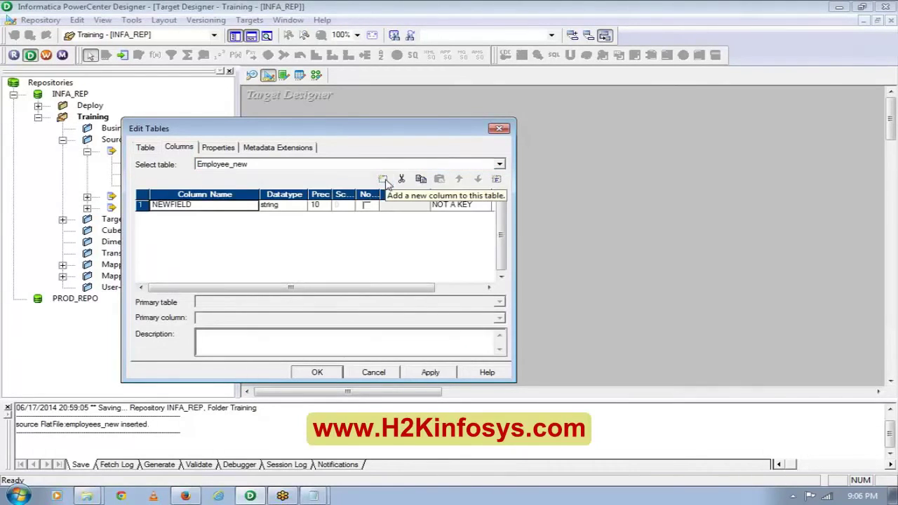
click(200, 205)
drag(192, 205, 143, 204)
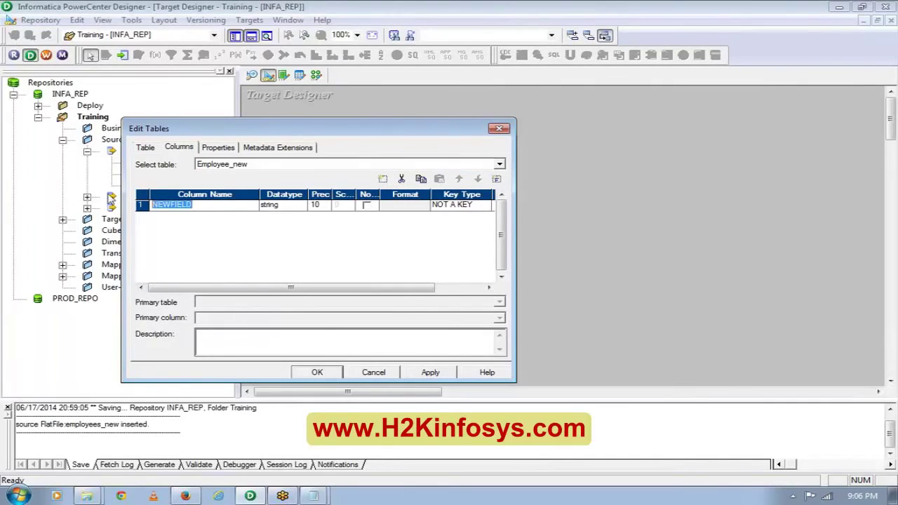
text(EMP_ID)
Add a second column named EMP_FULL_NAME to the Employee_new target
click(383, 179)
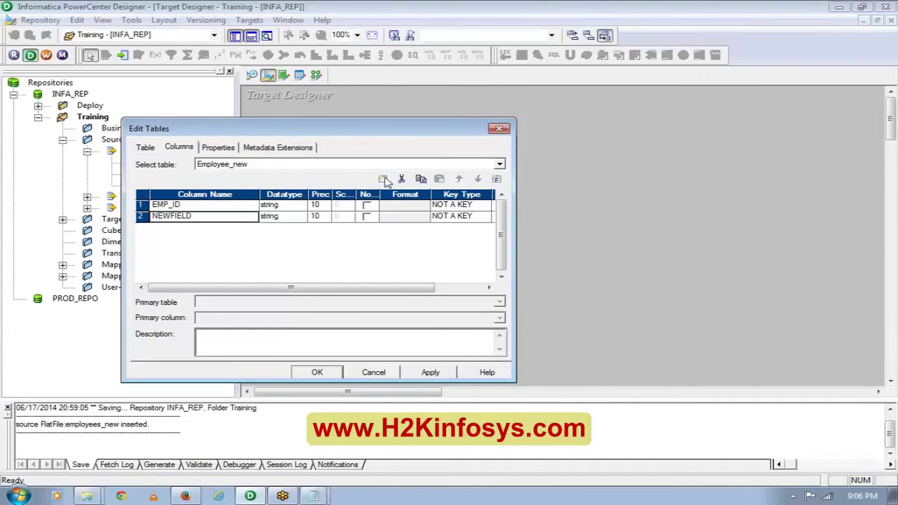
click(200, 218)
click(200, 218)
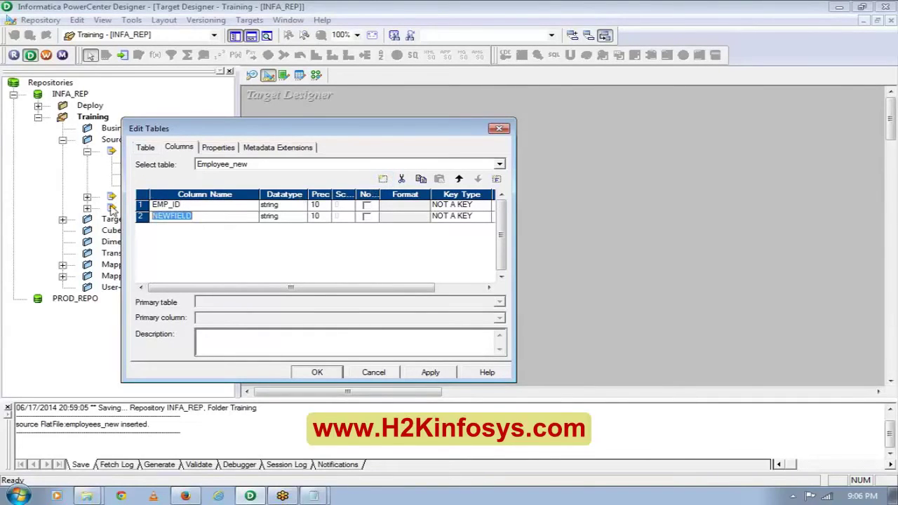
text(EMP_FULL)
key(BackSpace)
text(_NAME)
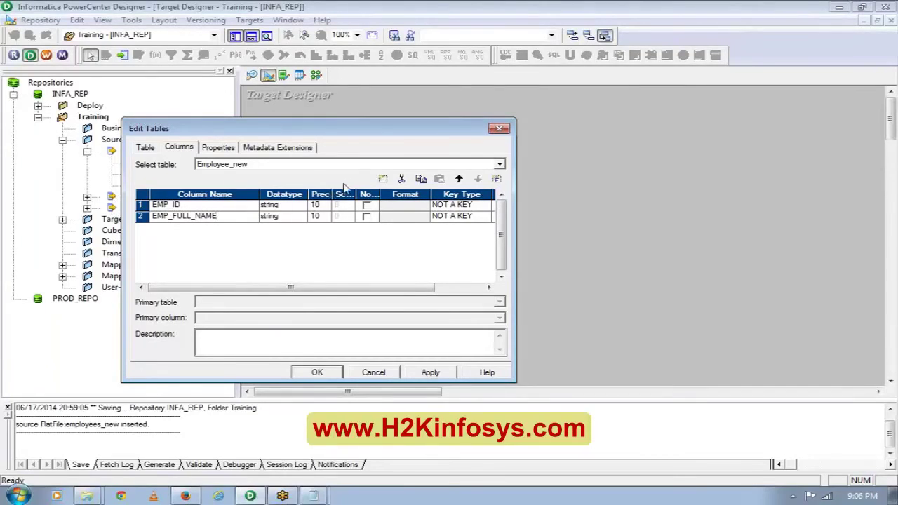
Add a third column named NET_SALARY to the Employee_new target
click(383, 179)
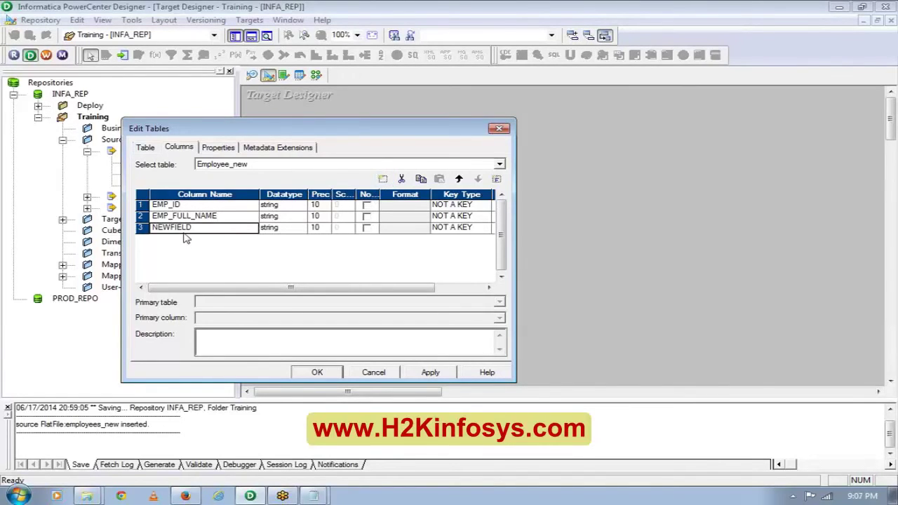
drag(193, 228, 148, 227)
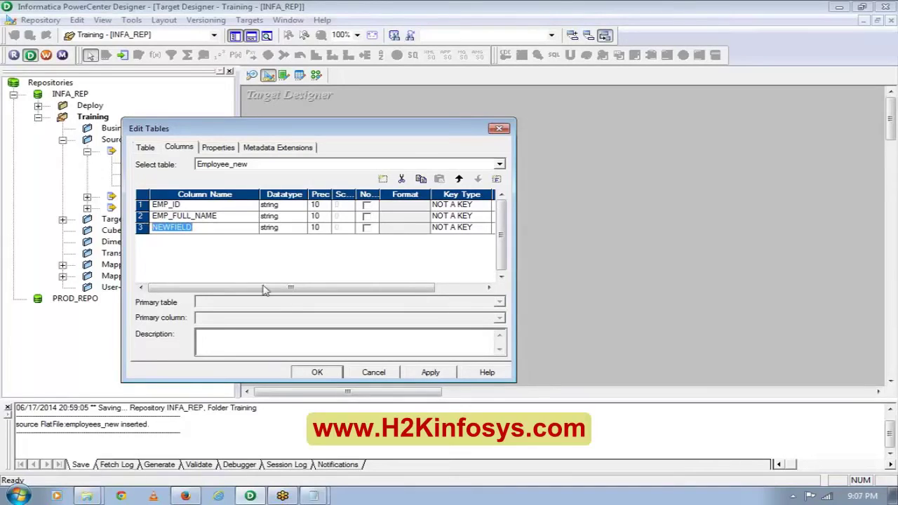
text(SALAY)
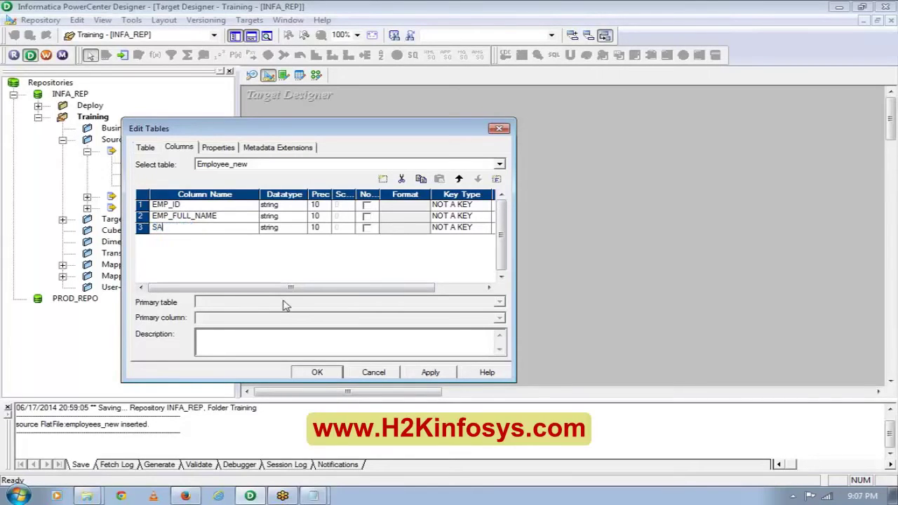
key(BackSpace)
text(RY)
key(Left)
key(Left)
key(Left)
key(Left)
key(Left)
key(Left)
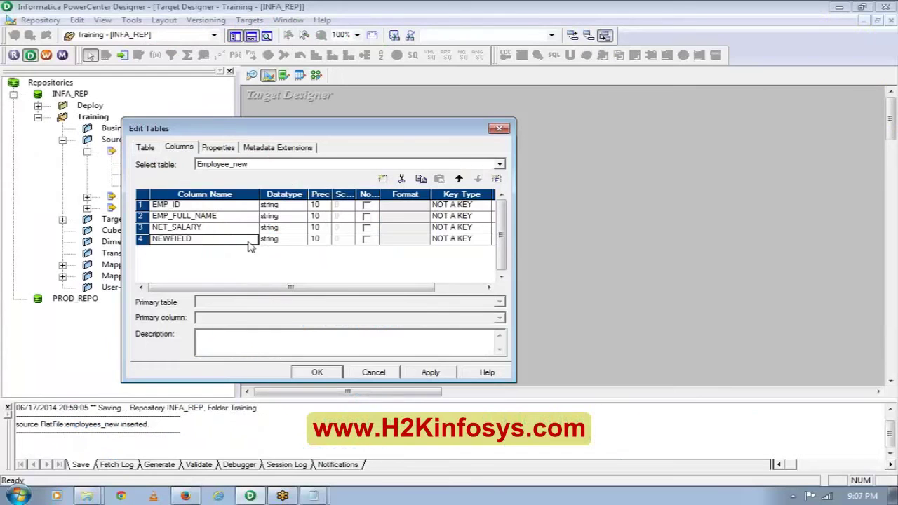
Name the fourth column of the Employee_new target DEPARTMENT_ID
key(shift+Left)
key(shift+Left)
key(shift+Home)
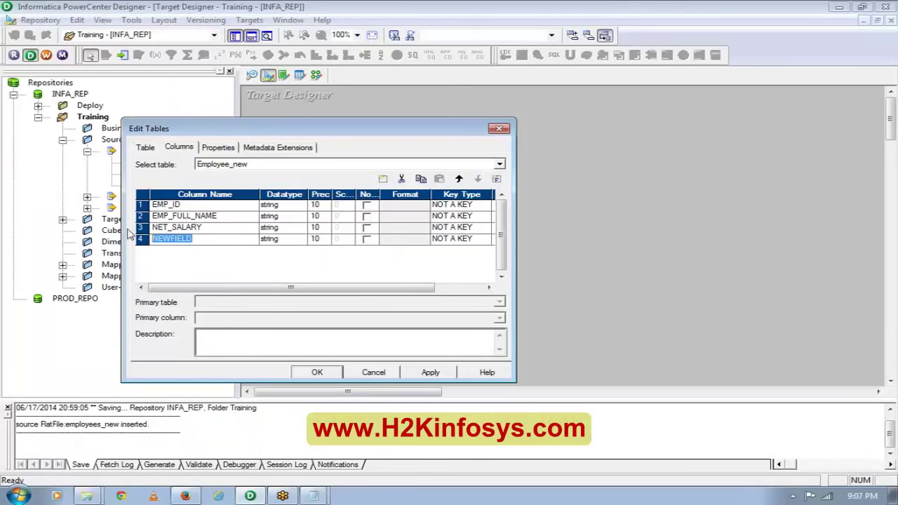
text(DEPARTMENT_)
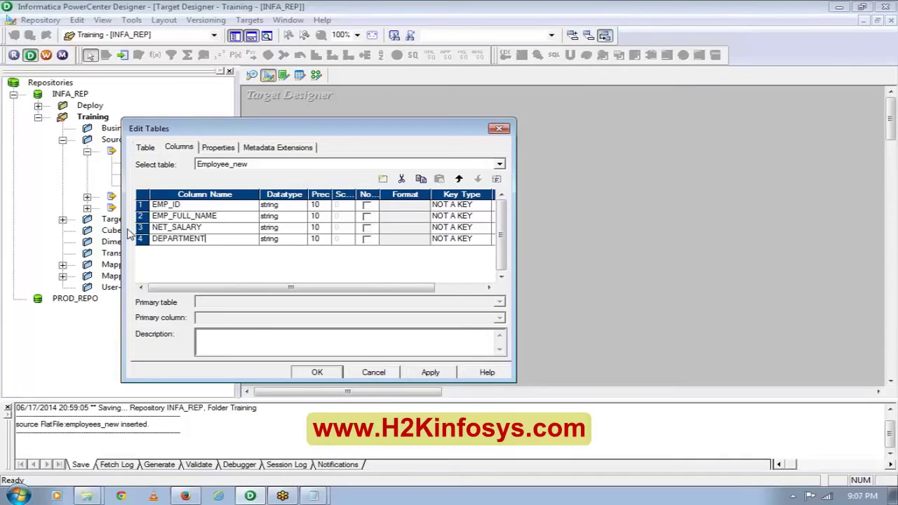
text(ID)
Set the precision of EMP_ID to 5 and of EMP_FULL_NAME to 40, and apply the column changes
click(325, 206)
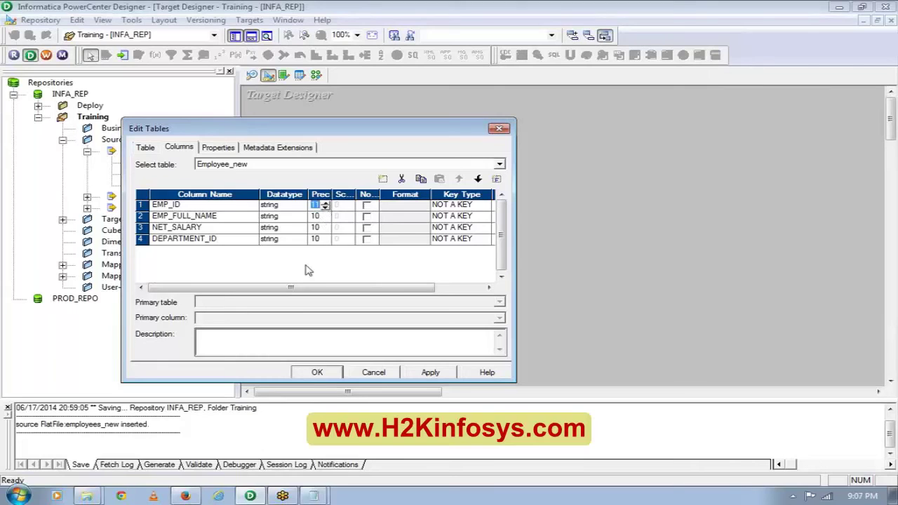
text(5)
click(323, 216)
text(11)
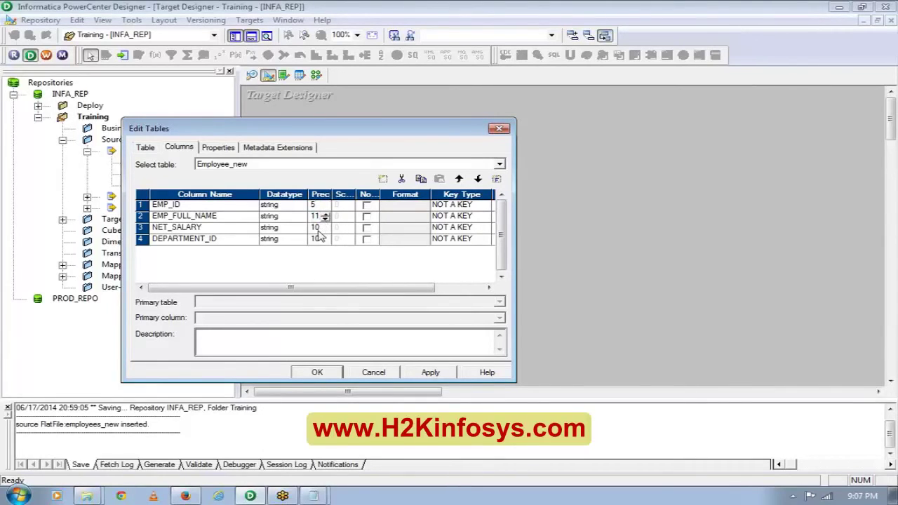
key(BackSpace)
key(BackSpace)
text(40)
click(324, 239)
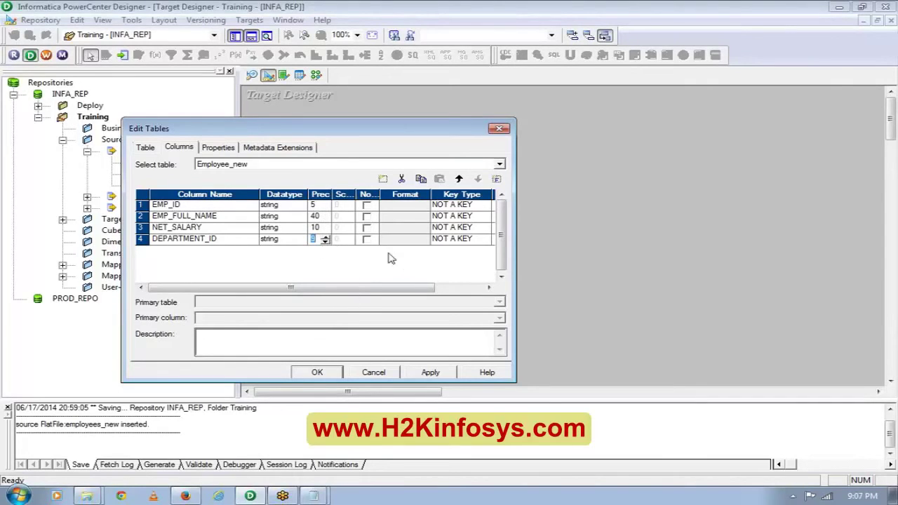
click(430, 373)
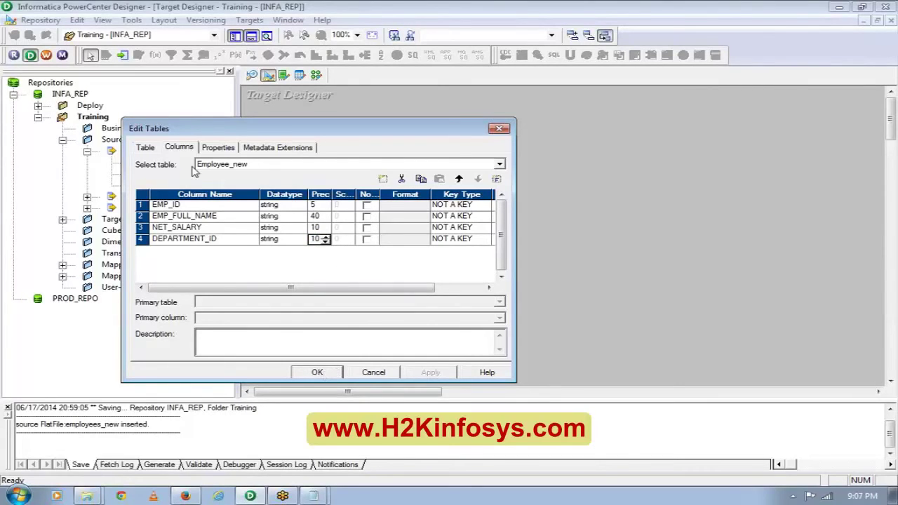
Change the Employee_new flat file format to fixed width, accept the table edits and save the target to the repository
click(147, 149)
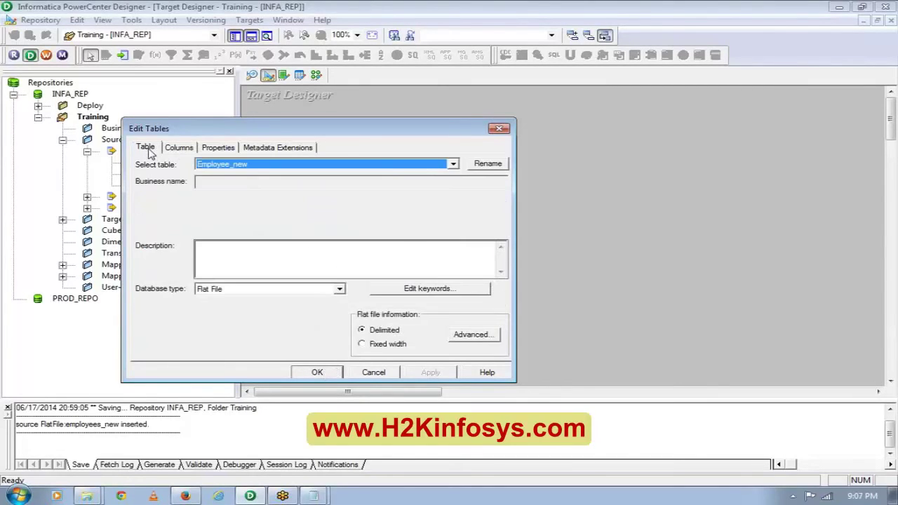
click(363, 347)
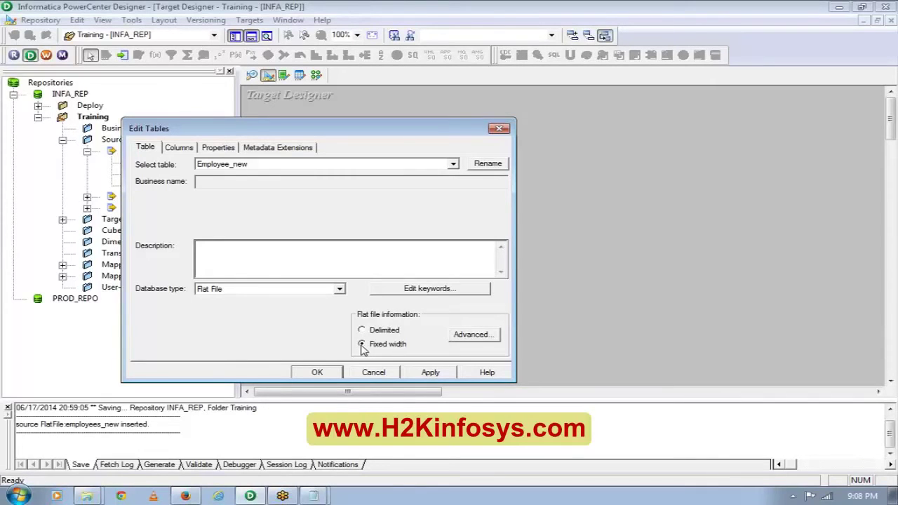
click(426, 372)
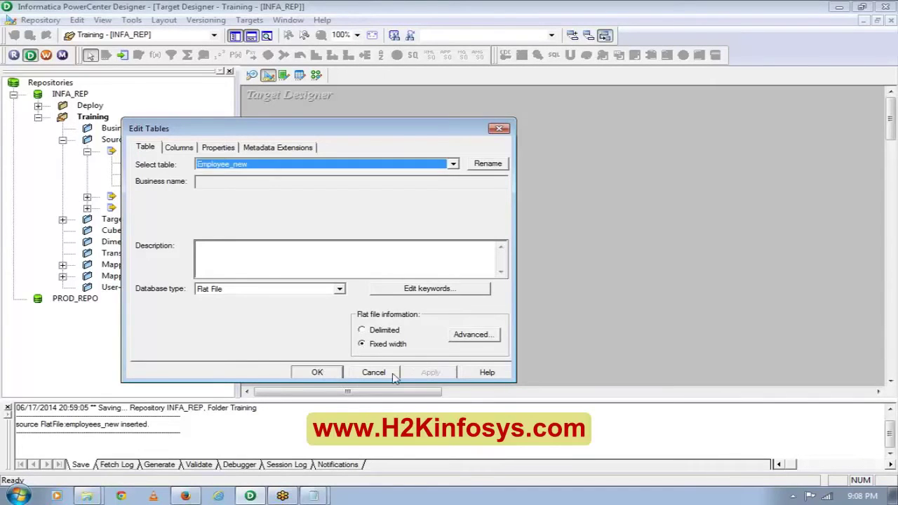
click(317, 373)
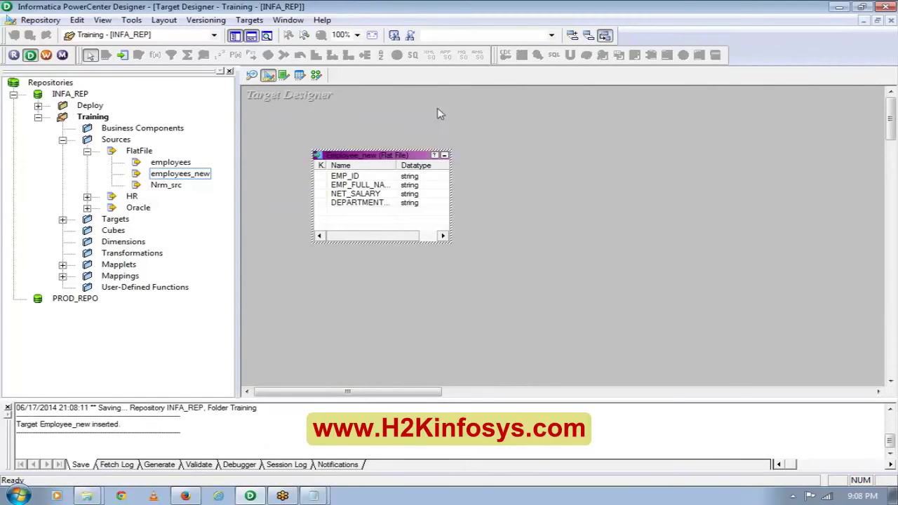
Switch to the Source Analyzer, collapse the employees_new source to an icon and review the available source import options
click(253, 75)
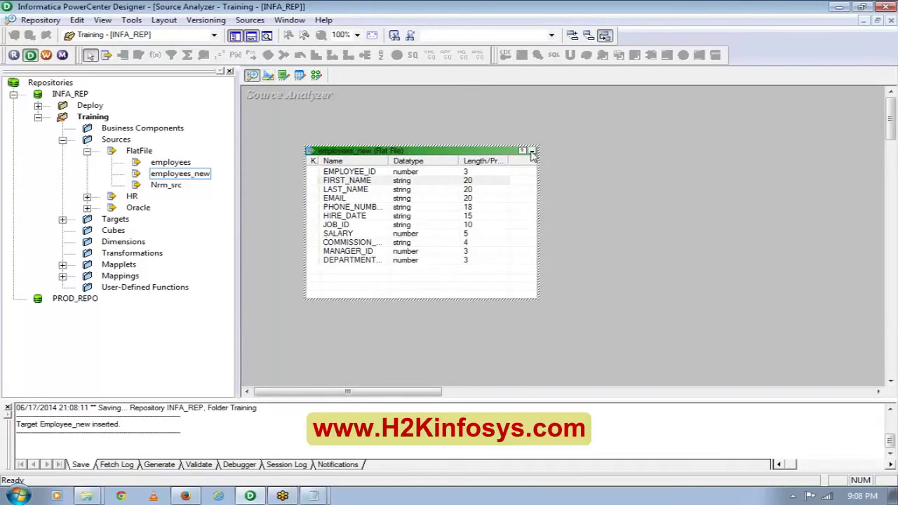
click(532, 152)
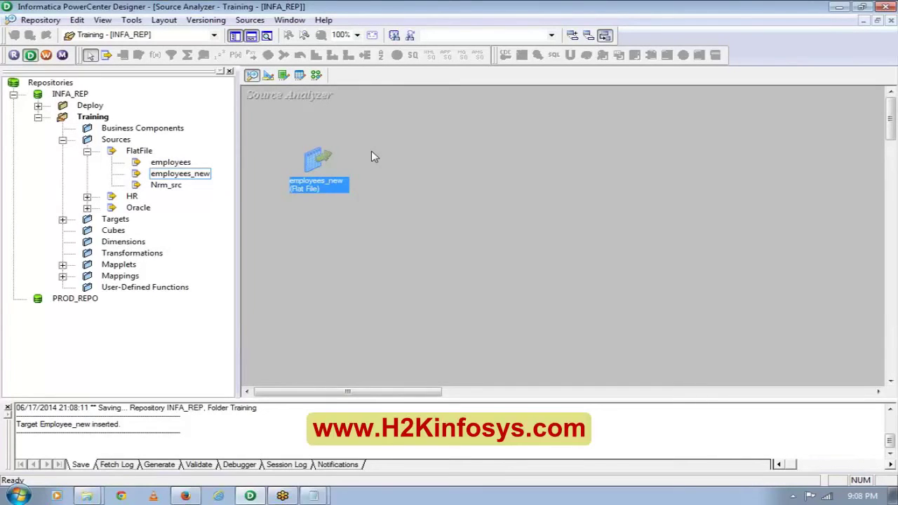
click(251, 20)
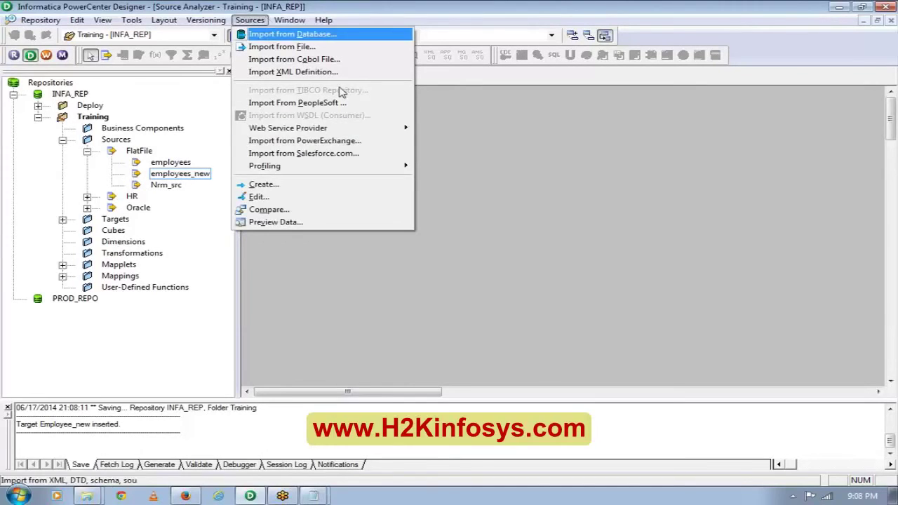
click(560, 152)
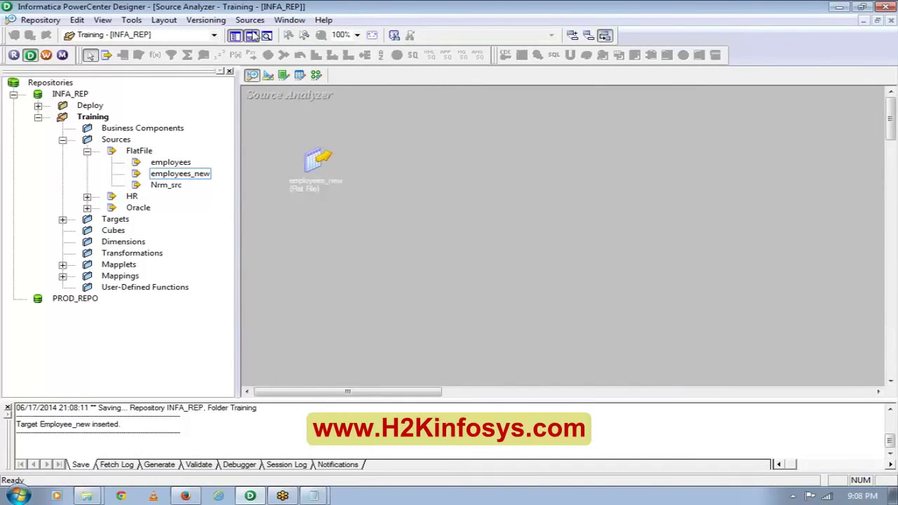
Create a source named file_test with the database type Flat File
click(249, 20)
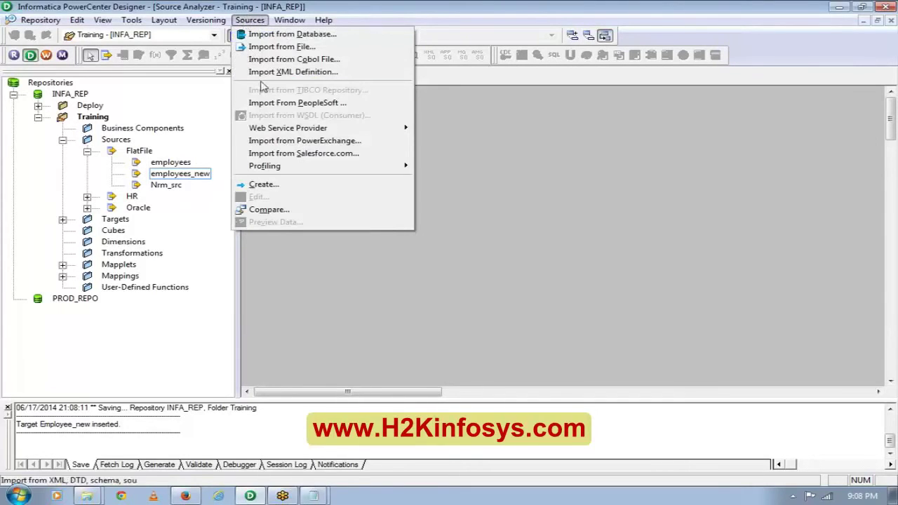
click(264, 185)
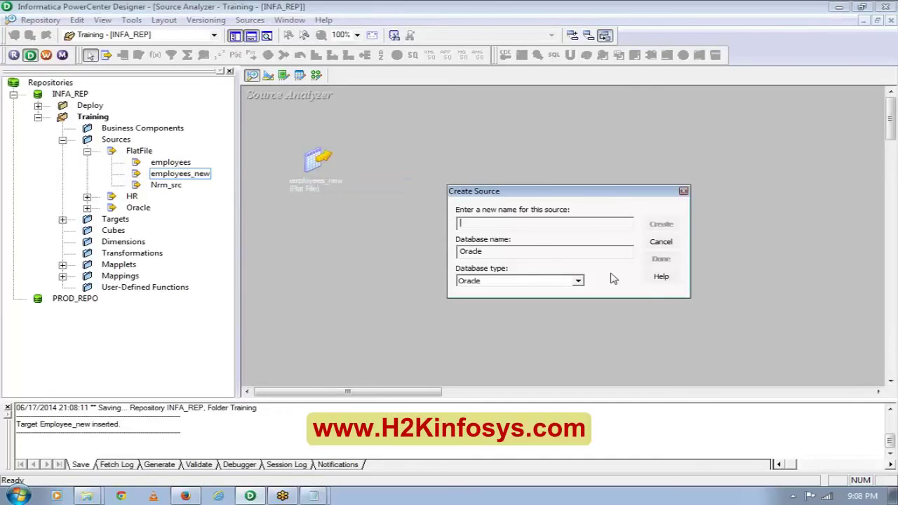
text(file_test)
click(578, 281)
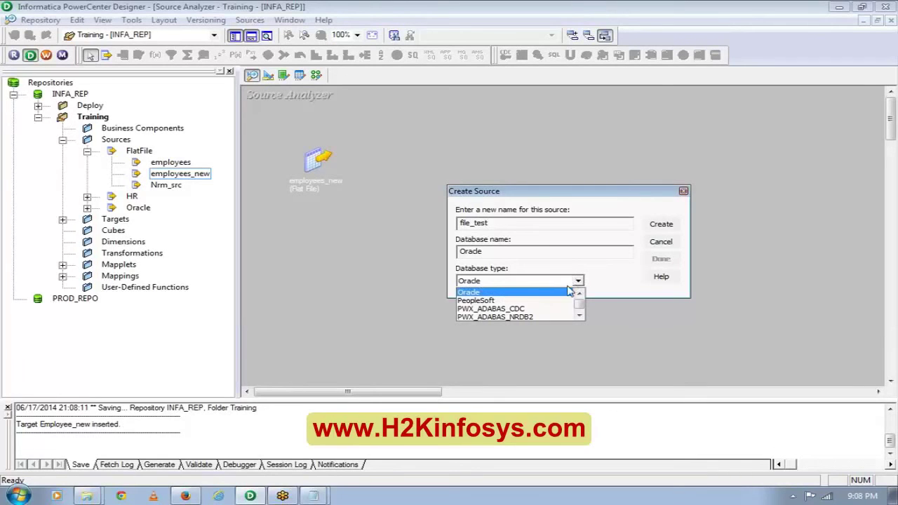
click(578, 294)
click(579, 293)
click(579, 294)
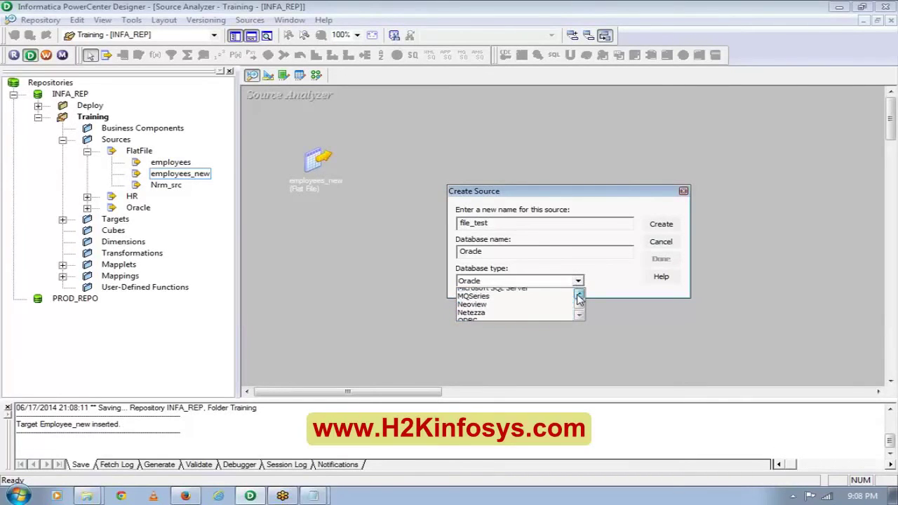
click(579, 294)
click(579, 294)
click(578, 294)
click(561, 300)
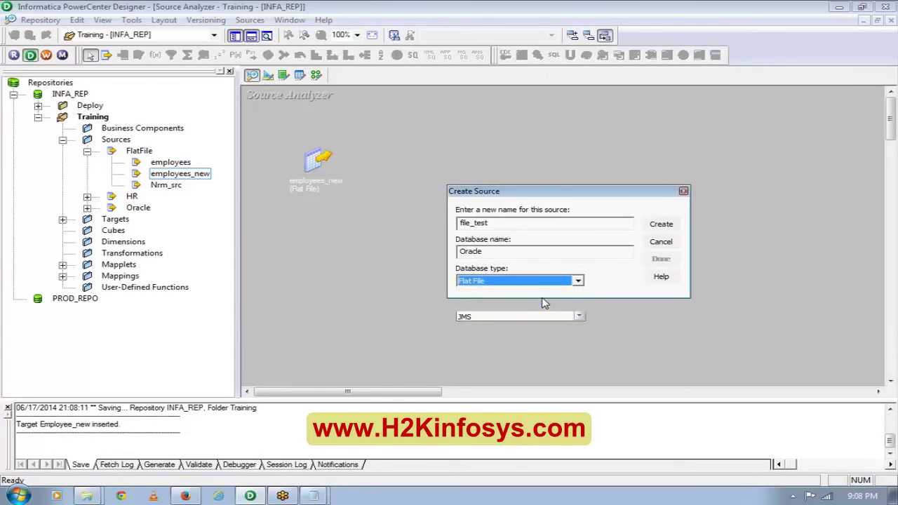
click(661, 225)
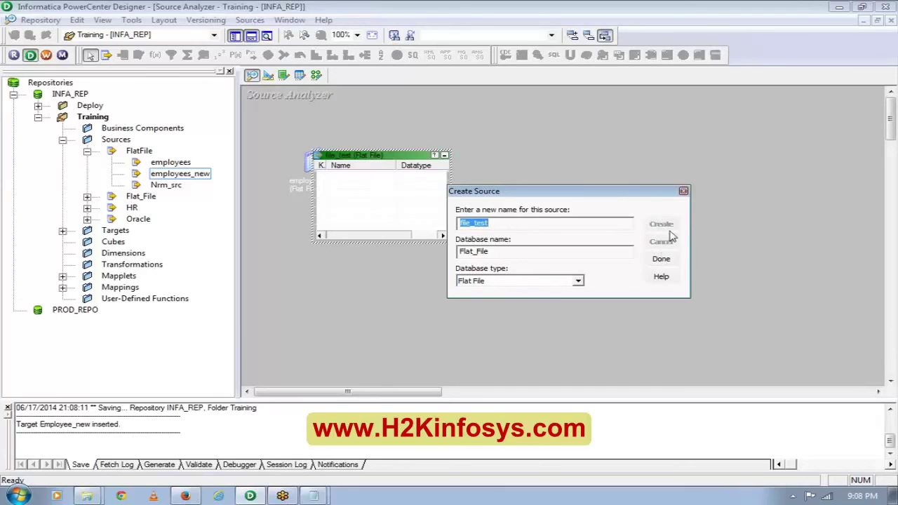
click(684, 192)
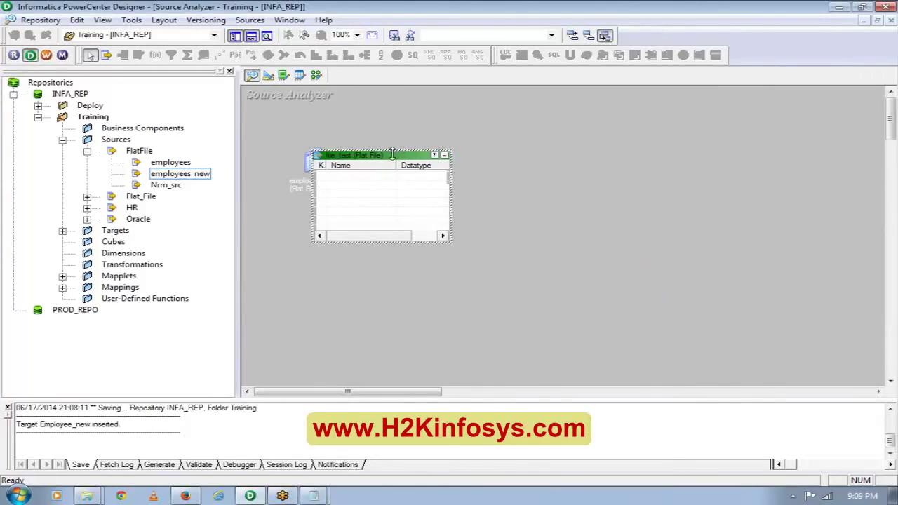
Move the file_test source clear of employees_new and add five columns with default names and settings to it
drag(393, 156, 436, 205)
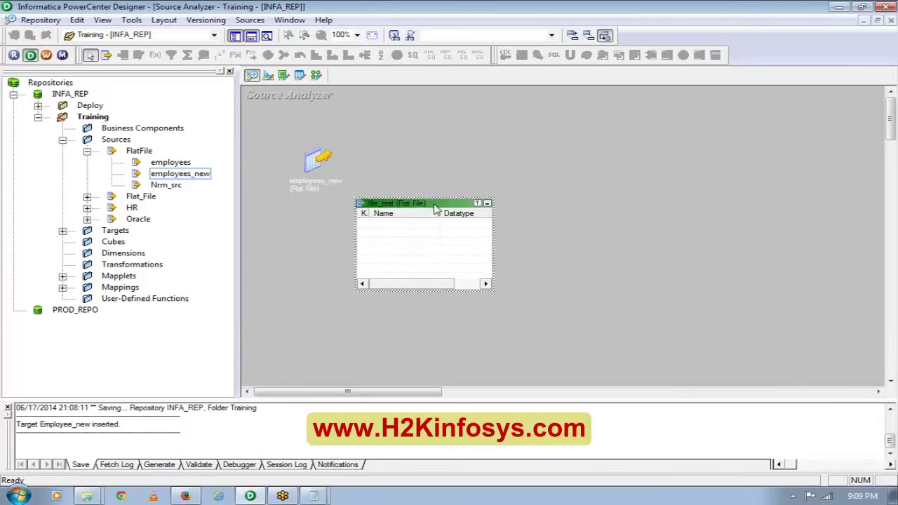
double_click(409, 235)
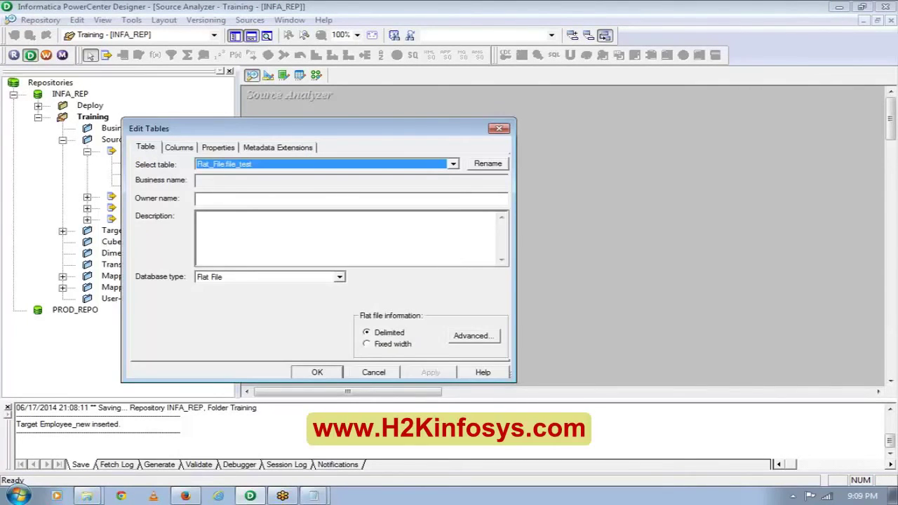
click(187, 149)
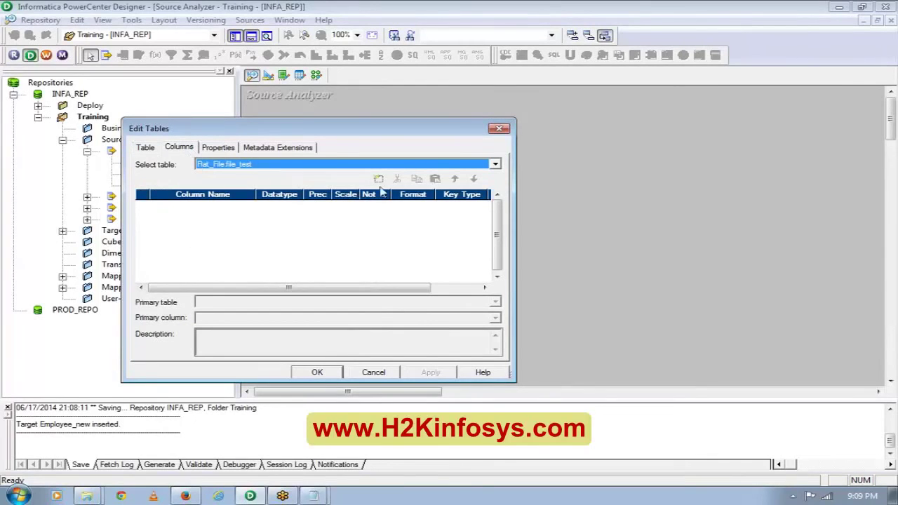
click(378, 179)
click(378, 179)
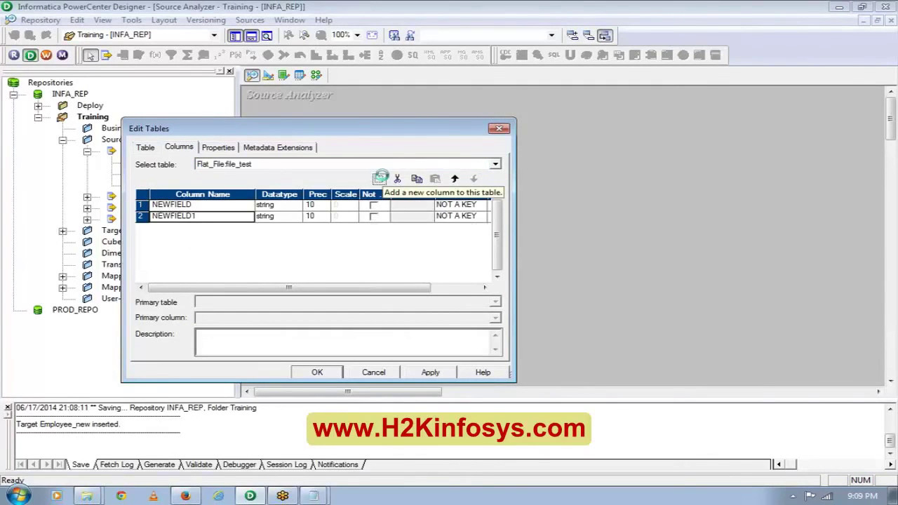
click(379, 179)
click(379, 179)
click(379, 179)
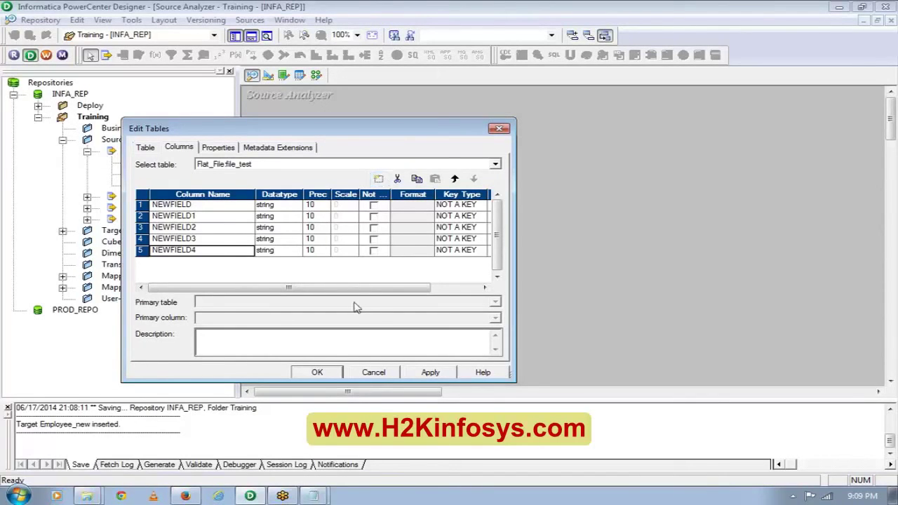
click(419, 375)
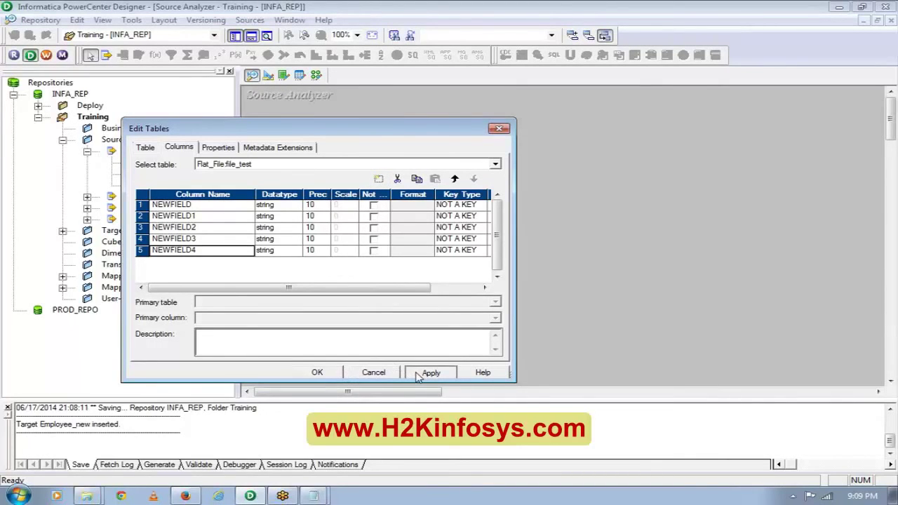
click(335, 374)
click(450, 310)
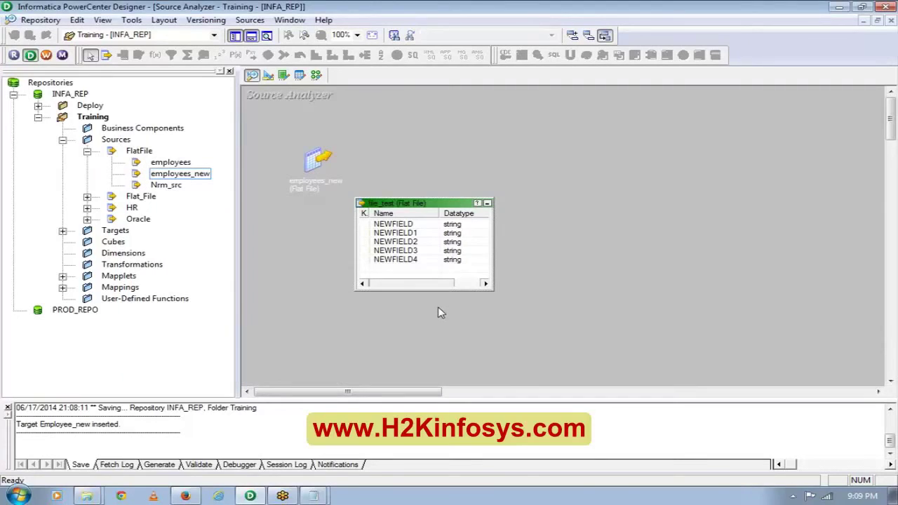
click(268, 76)
click(252, 76)
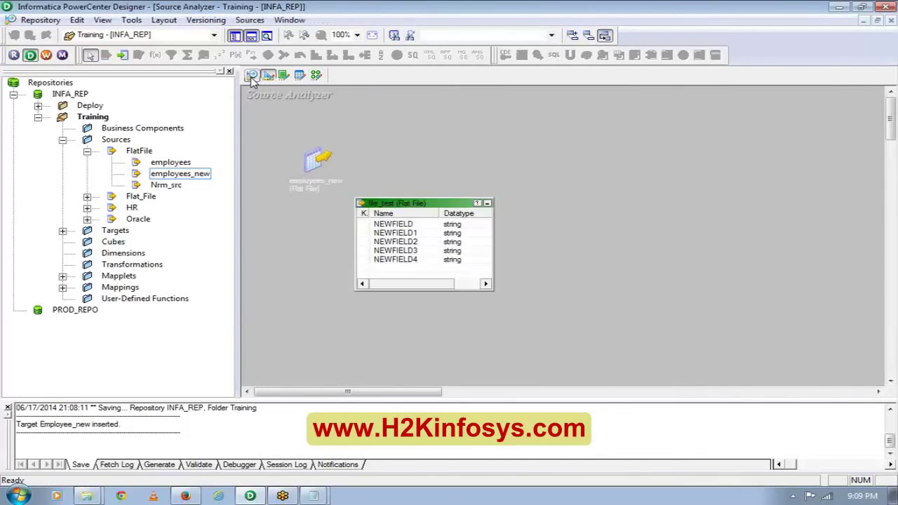